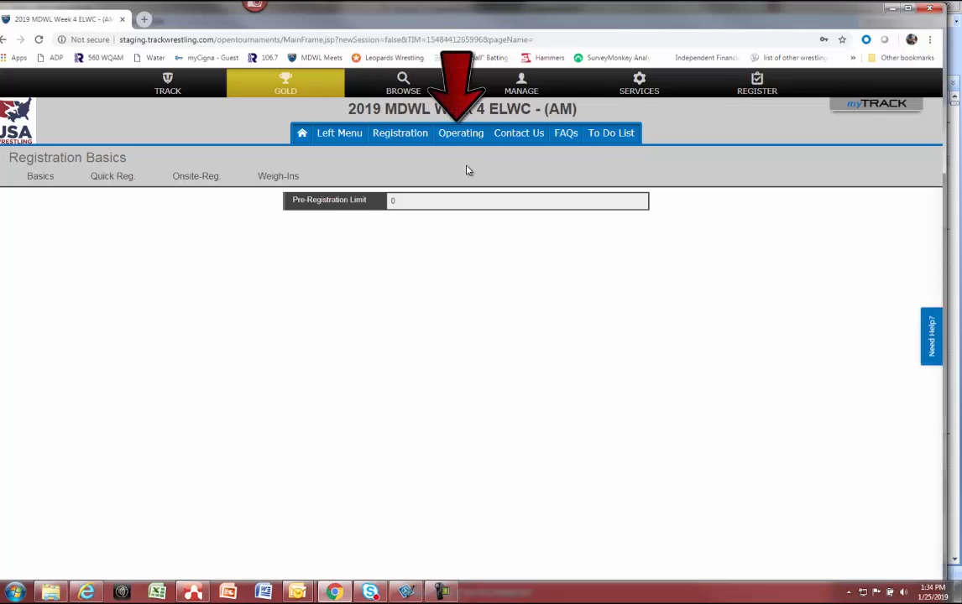
# Step: Open the matside controller for the Folkstyle wrestling style from the Electronic Bouts page
pyautogui.click(461, 143)
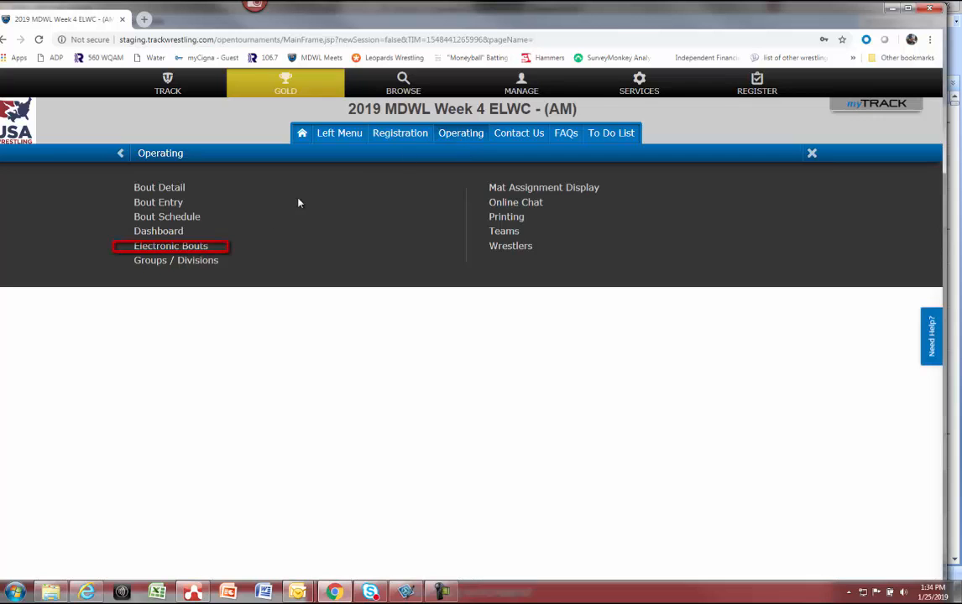
pyautogui.click(201, 248)
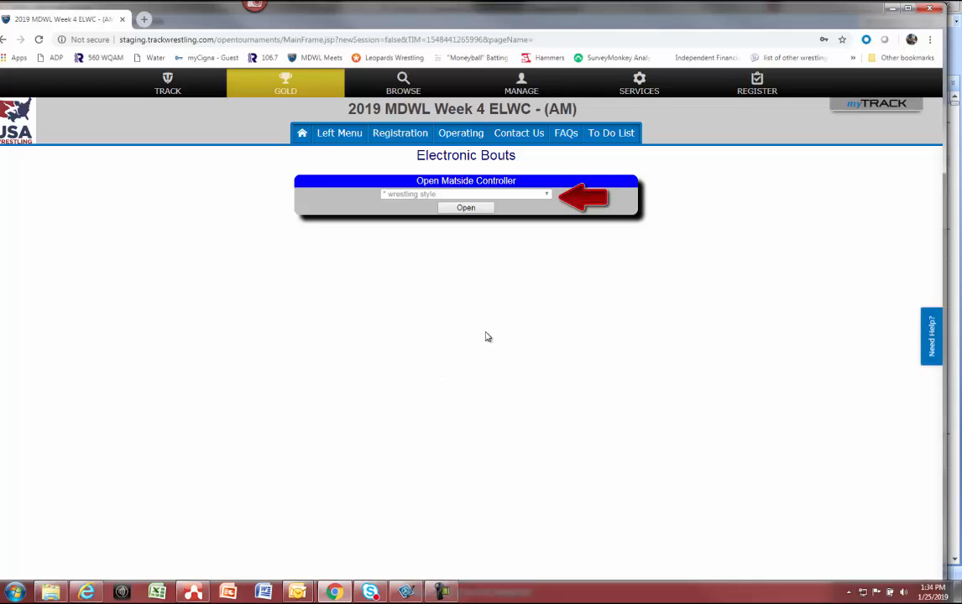
pyautogui.click(545, 198)
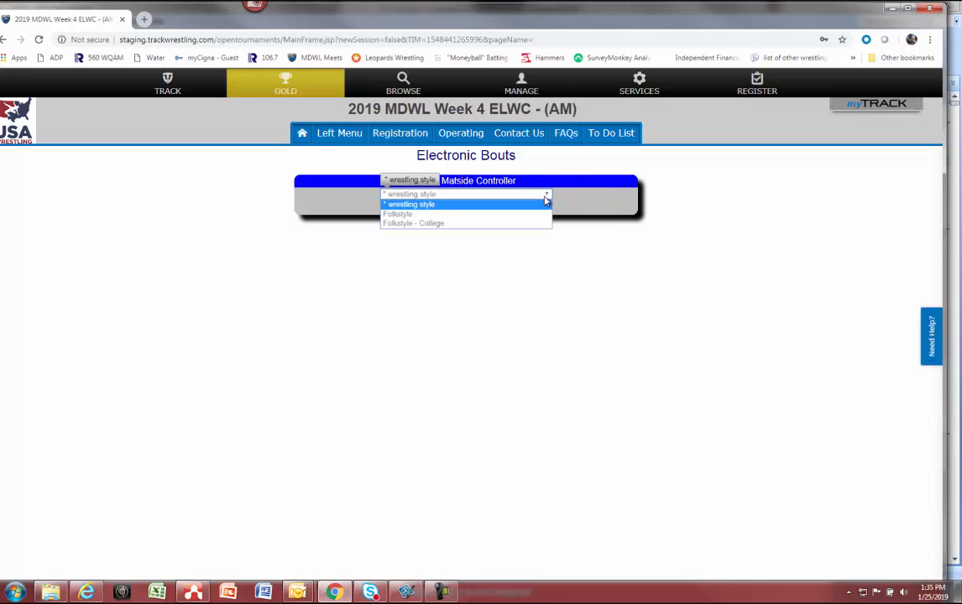
pyautogui.click(419, 214)
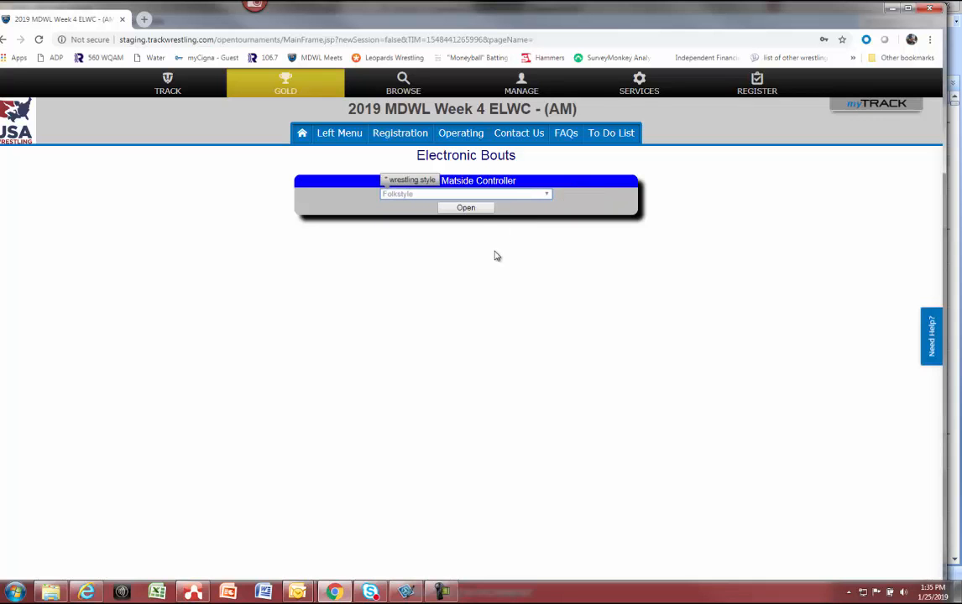
pyautogui.click(472, 210)
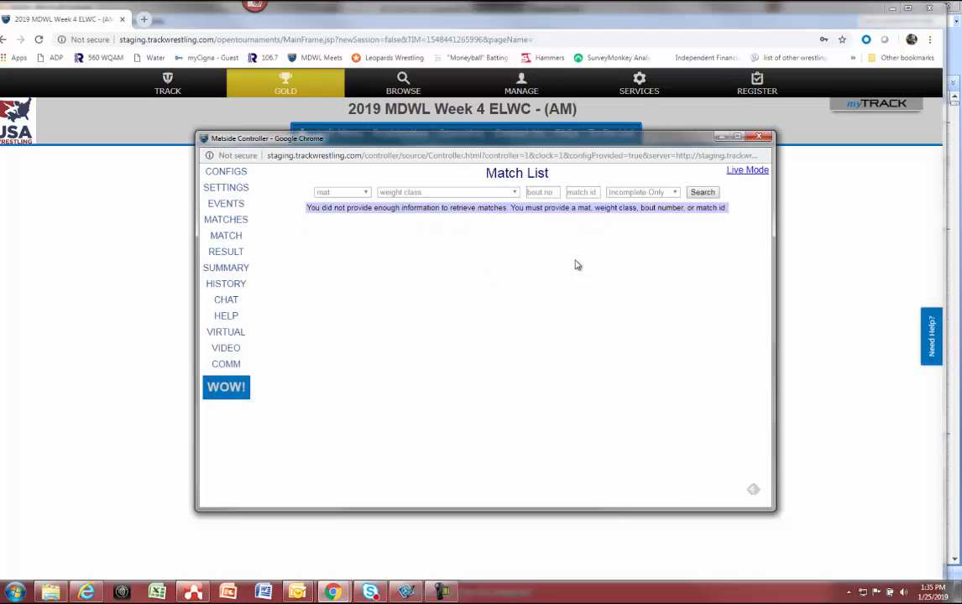
# Step: Maximize the controller window and list the incomplete matches for mat 5
pyautogui.click(740, 137)
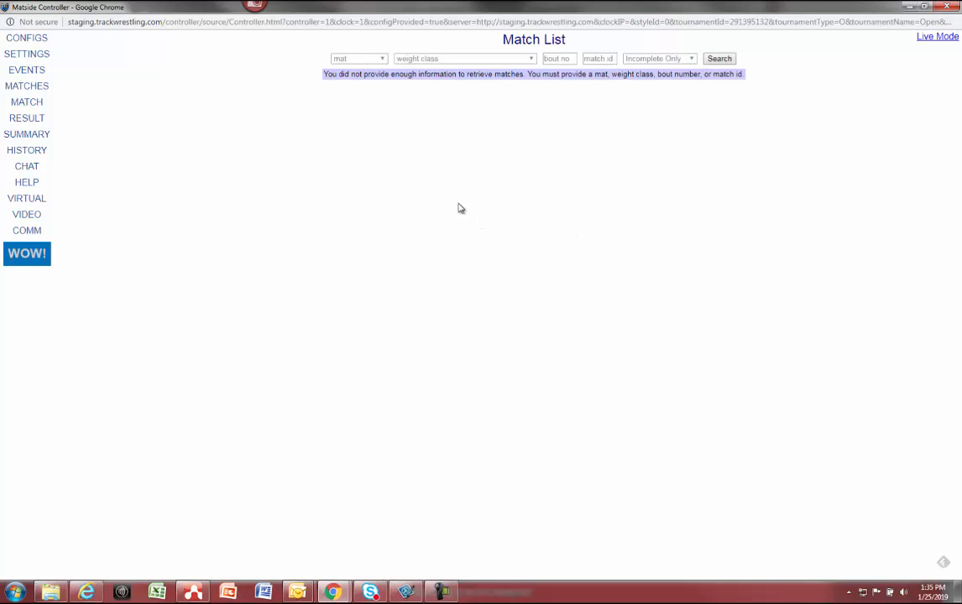
pyautogui.click(384, 63)
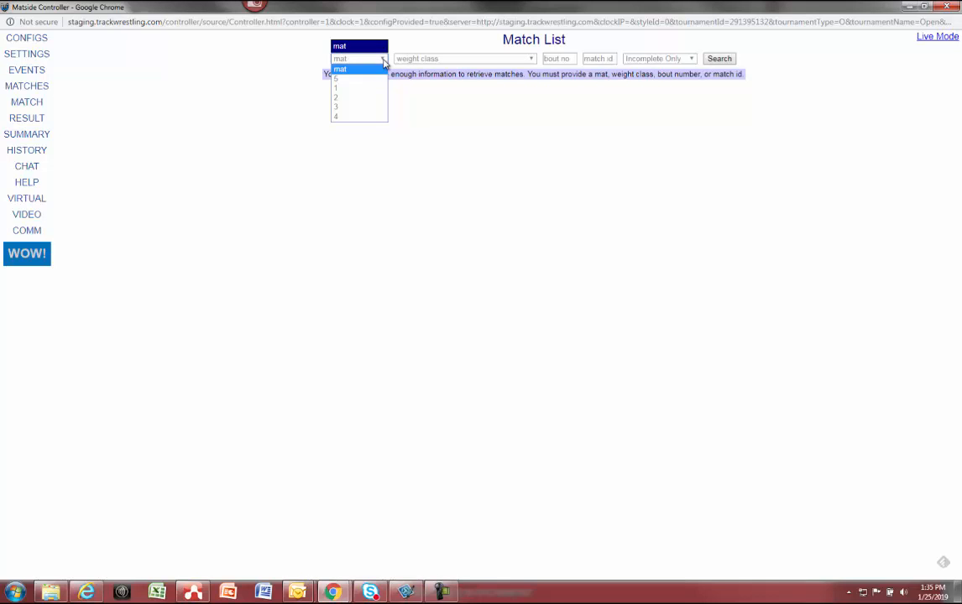
pyautogui.click(361, 106)
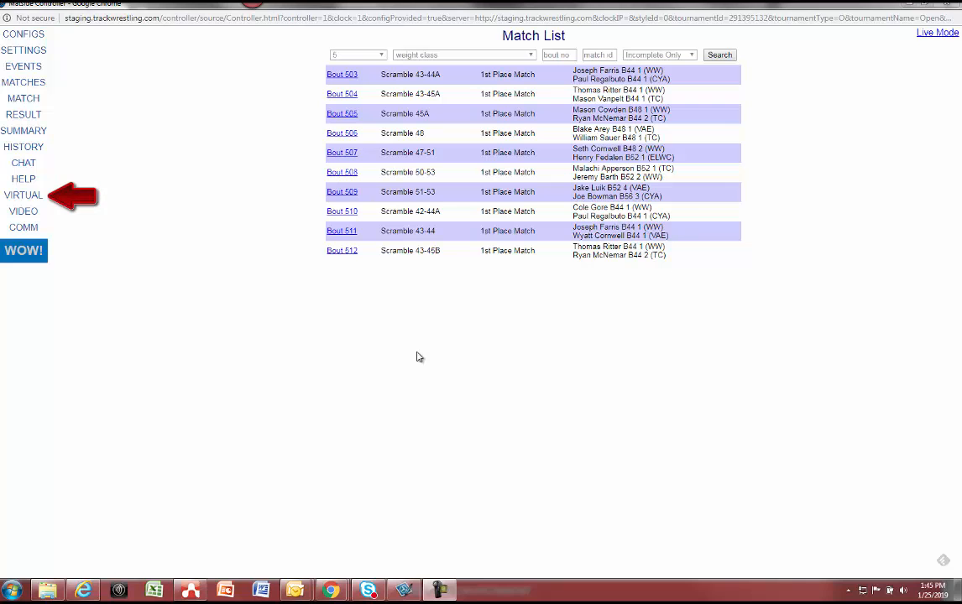
# Step: Open a virtual clock in the Folkstyle RI/USAW format and move its window onto the other display
pyautogui.click(24, 194)
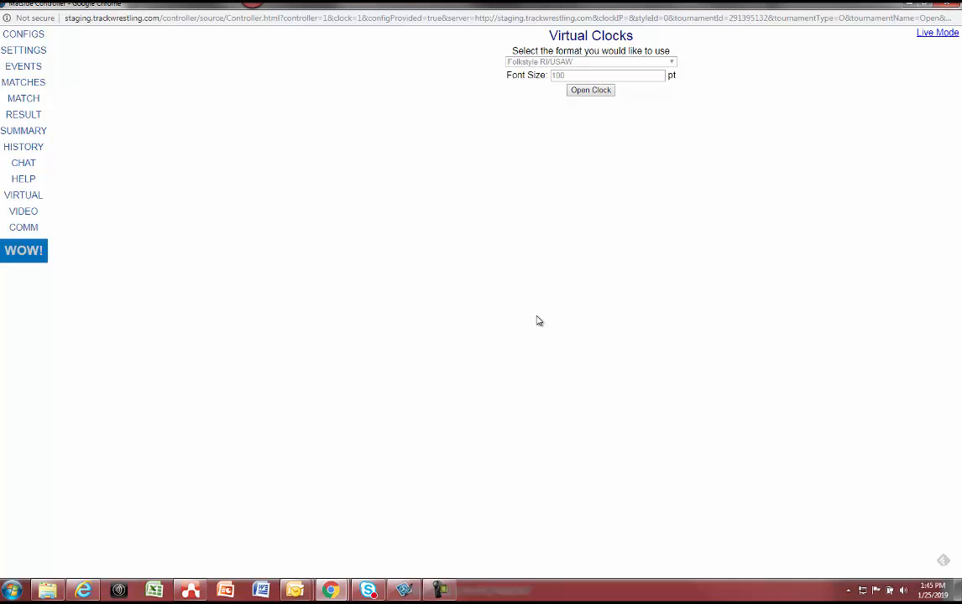
pyautogui.click(672, 62)
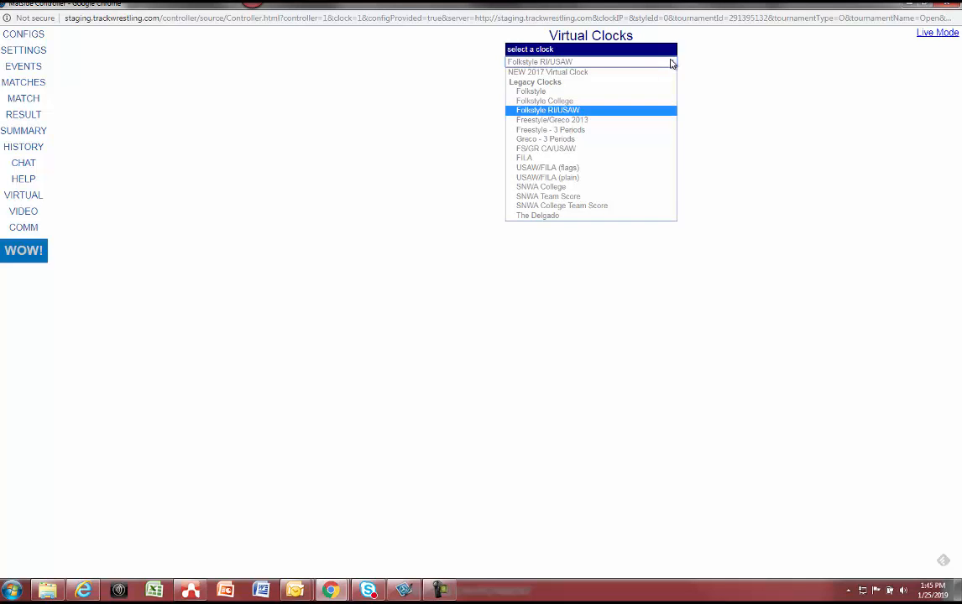
pyautogui.click(542, 110)
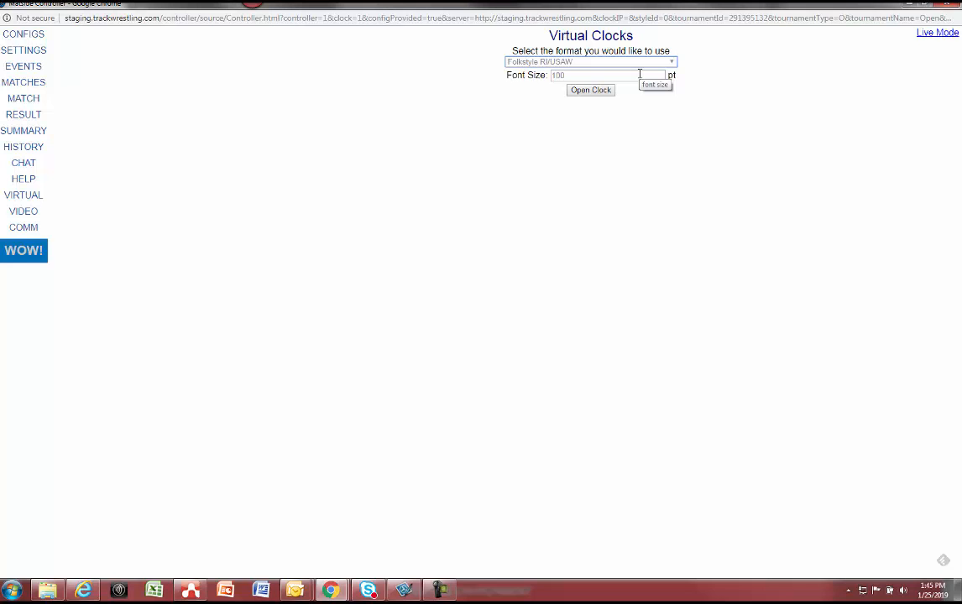
pyautogui.click(606, 90)
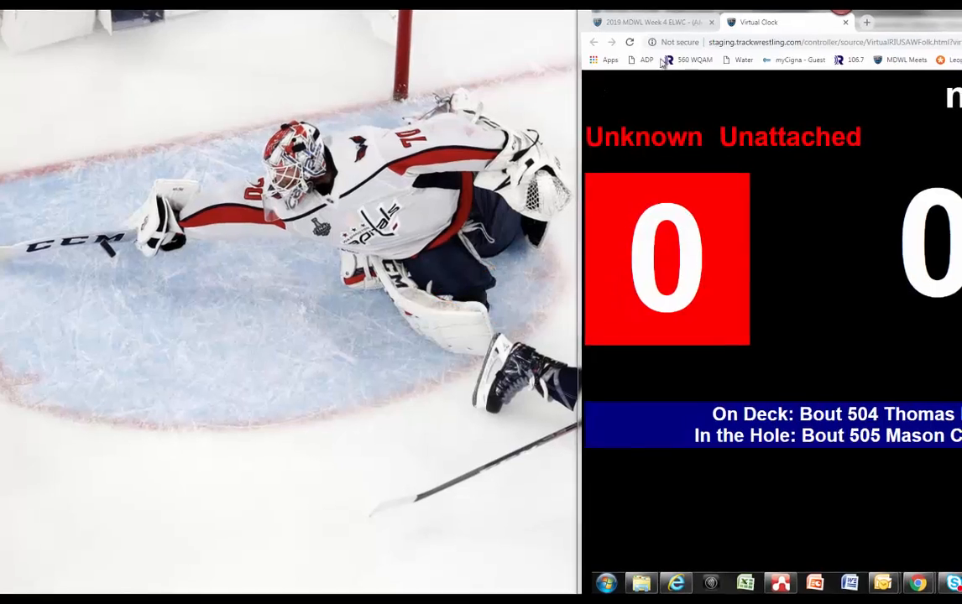
pyautogui.moveTo(789, 21); pyautogui.dragTo(0, 7)
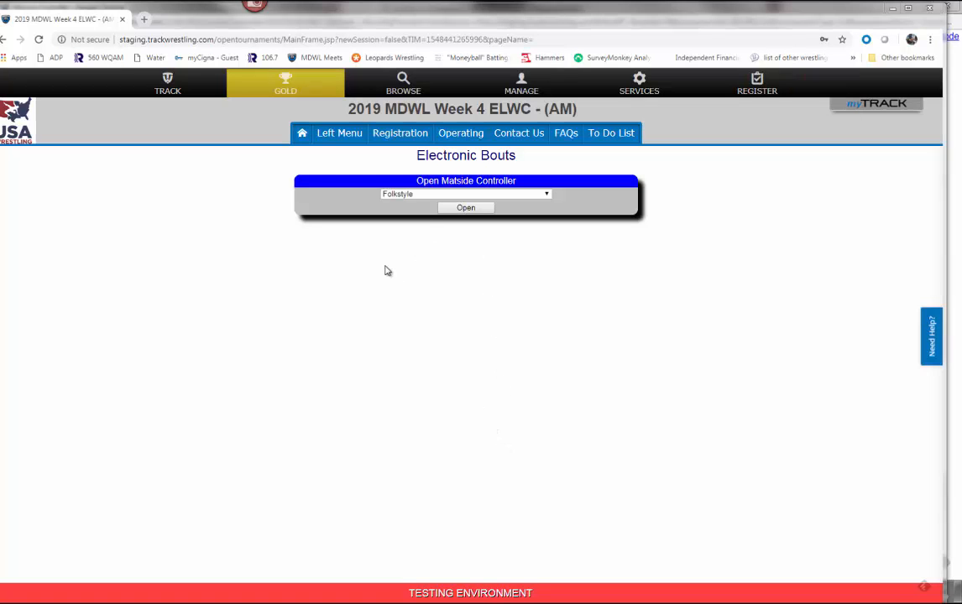
# Step: Reopen the Folkstyle matside controller and load Bout 503 from the mat 5 match list
pyautogui.click(466, 207)
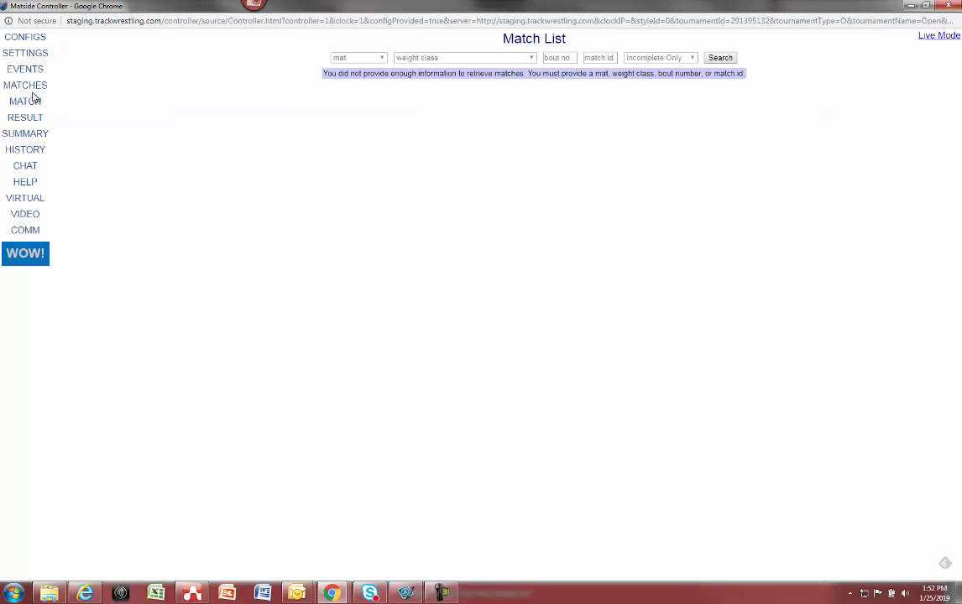
pyautogui.click(346, 58)
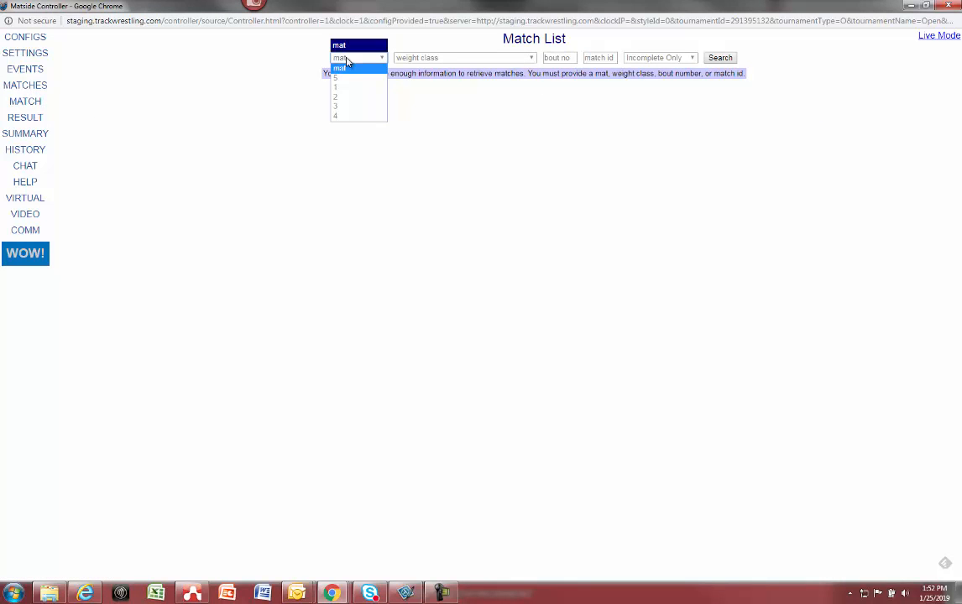
pyautogui.click(344, 77)
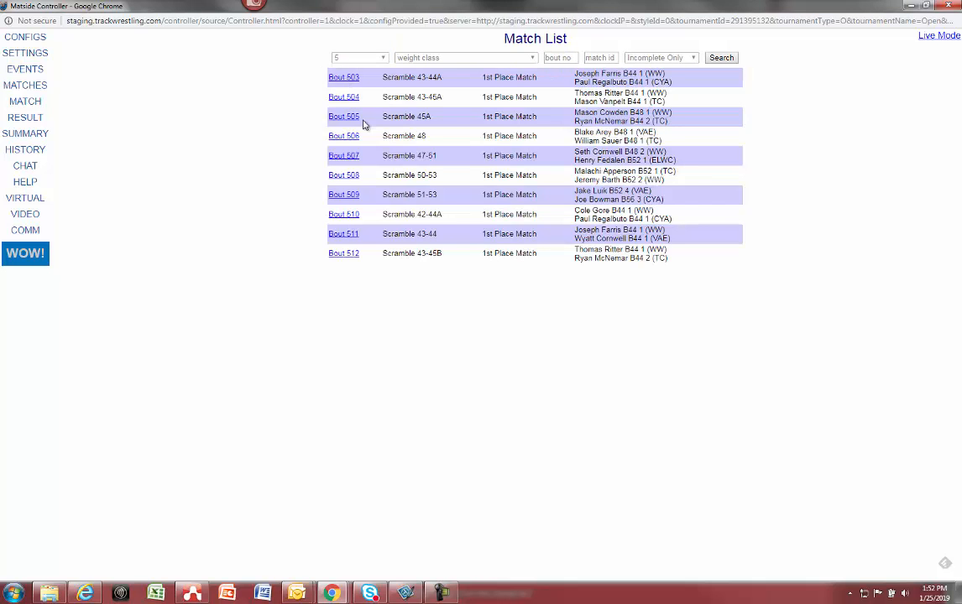
pyautogui.click(347, 81)
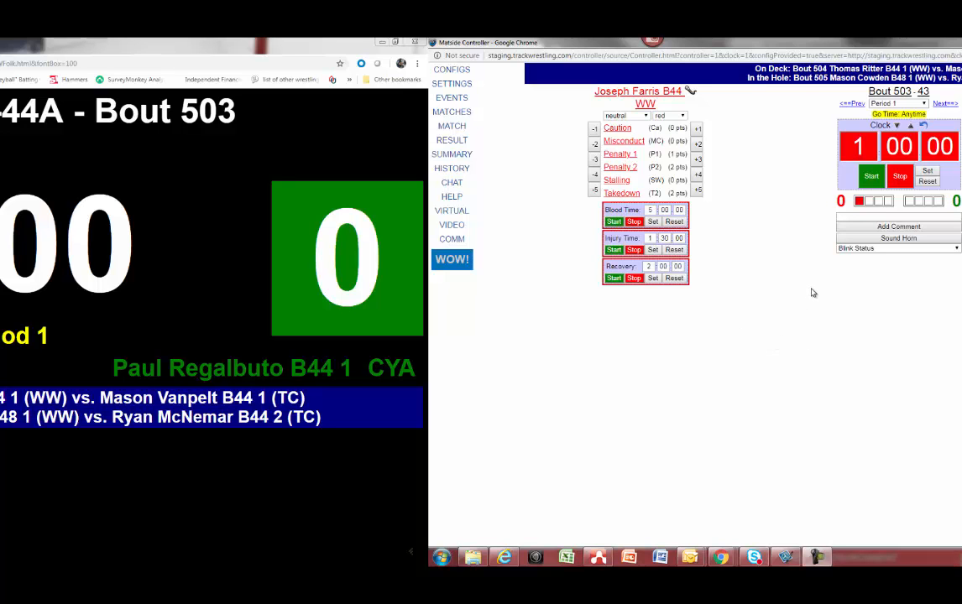
# Step: Start the Period 1 clock and record a takedown for the green wrestler
pyautogui.click(888, 170)
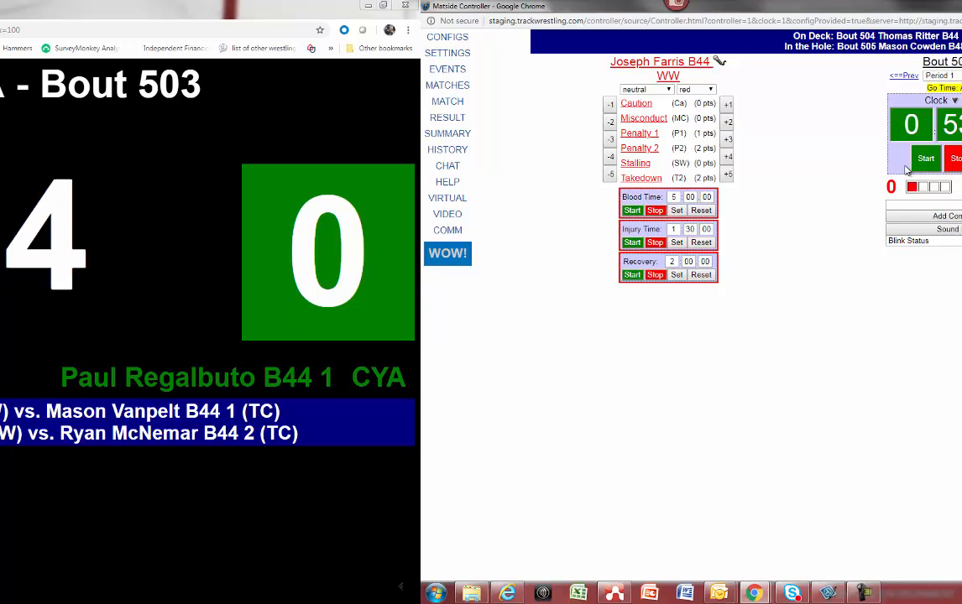
pyautogui.click(641, 178)
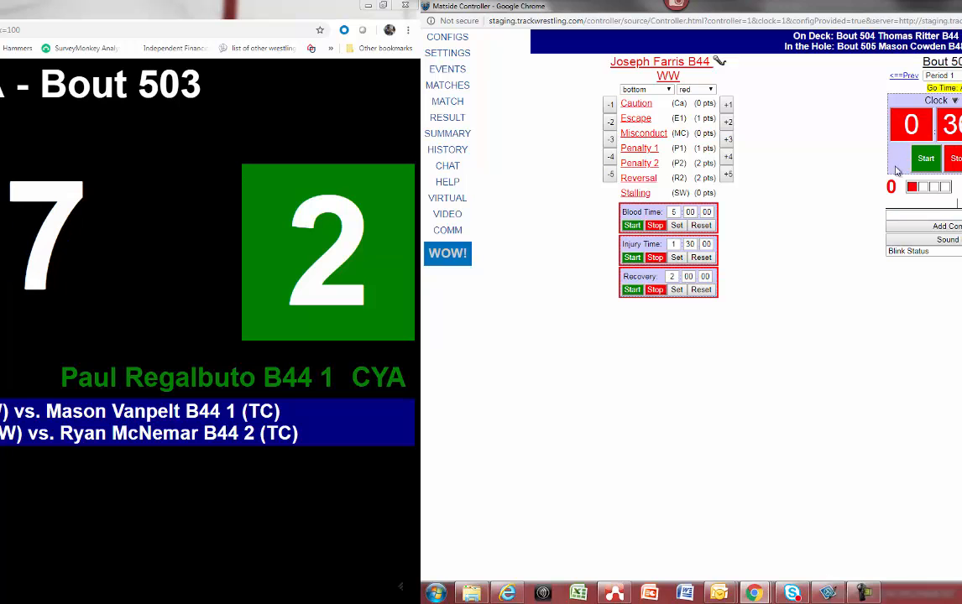
# Step: Close the virtual clock window and reload Bout 503 from the match list in the matside controller
pyautogui.click(404, 8)
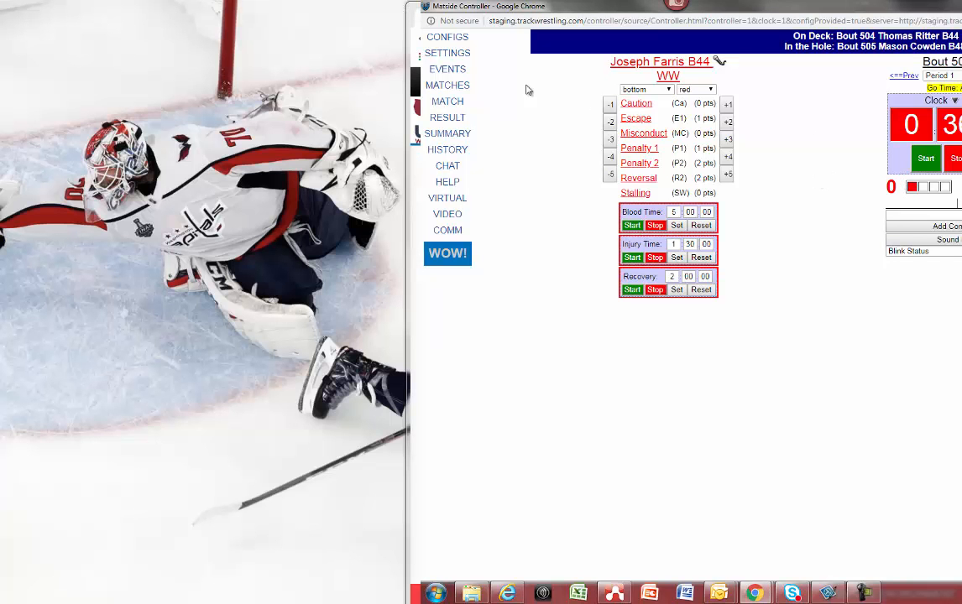
pyautogui.click(436, 87)
pyautogui.press('super+Up')
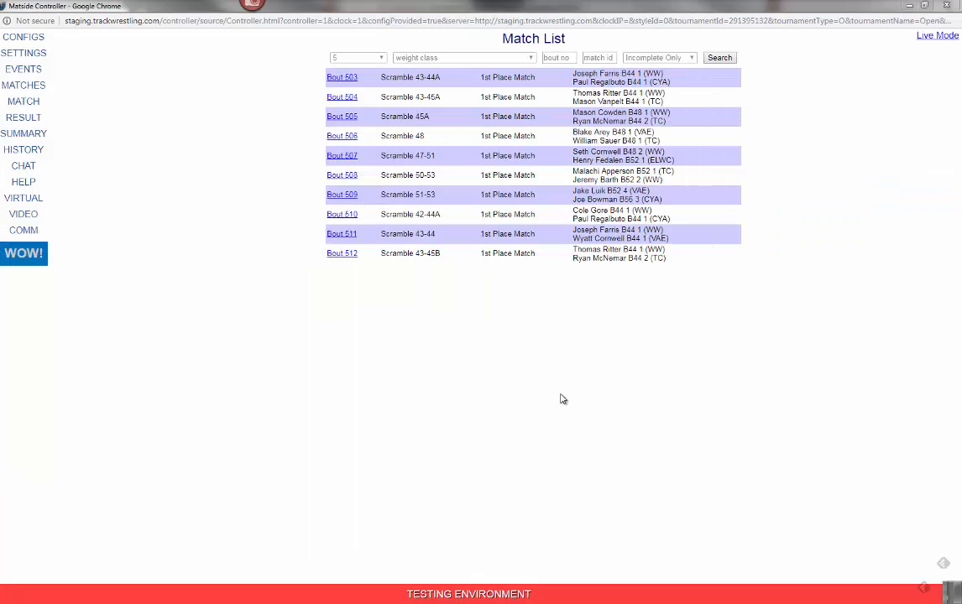
pyautogui.click(344, 78)
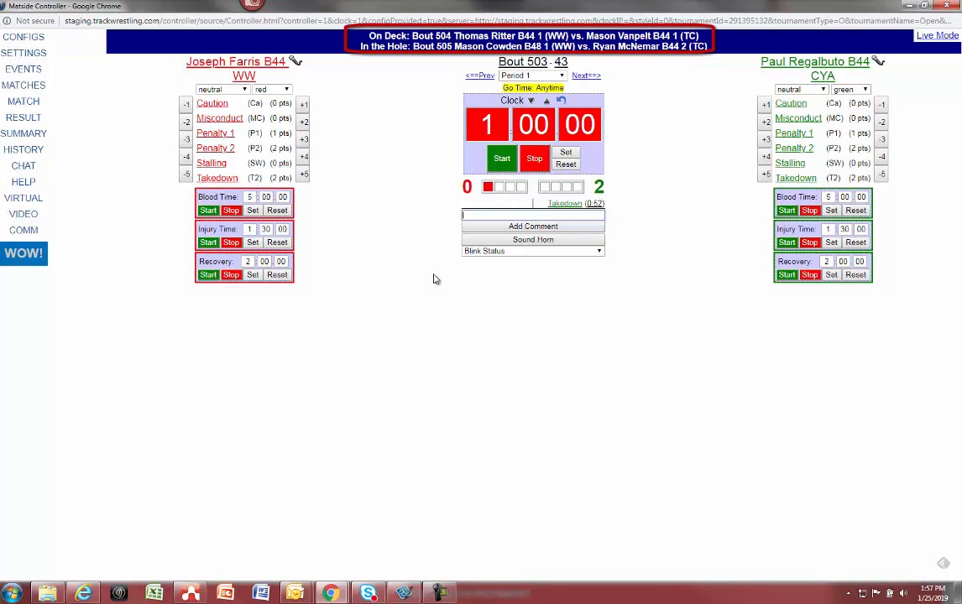
# Step: Run the Period 1 clock while scoring a red takedown, a green reversal and a red escape, and stop it after the escape
pyautogui.click(502, 159)
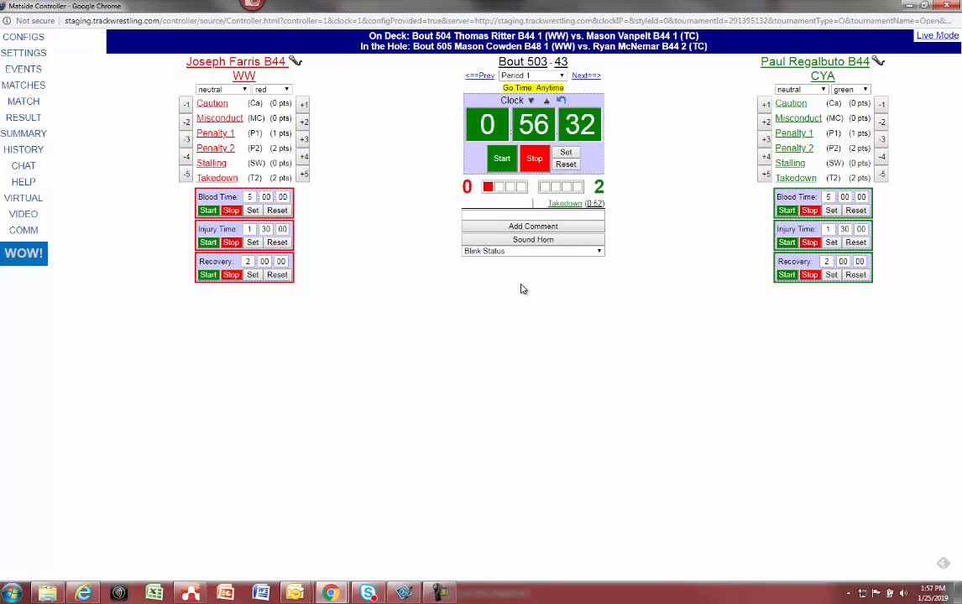
pyautogui.click(217, 179)
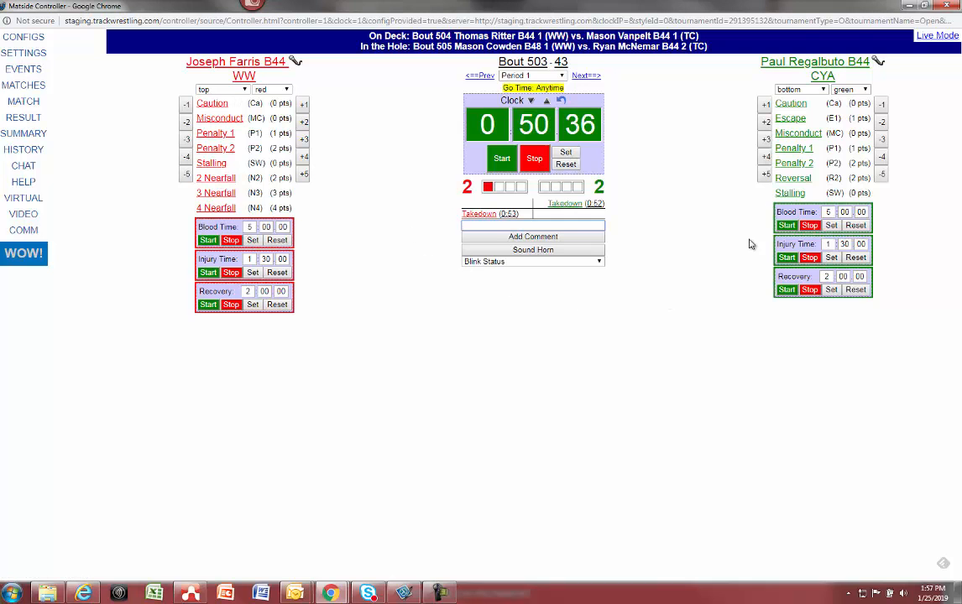
pyautogui.click(792, 178)
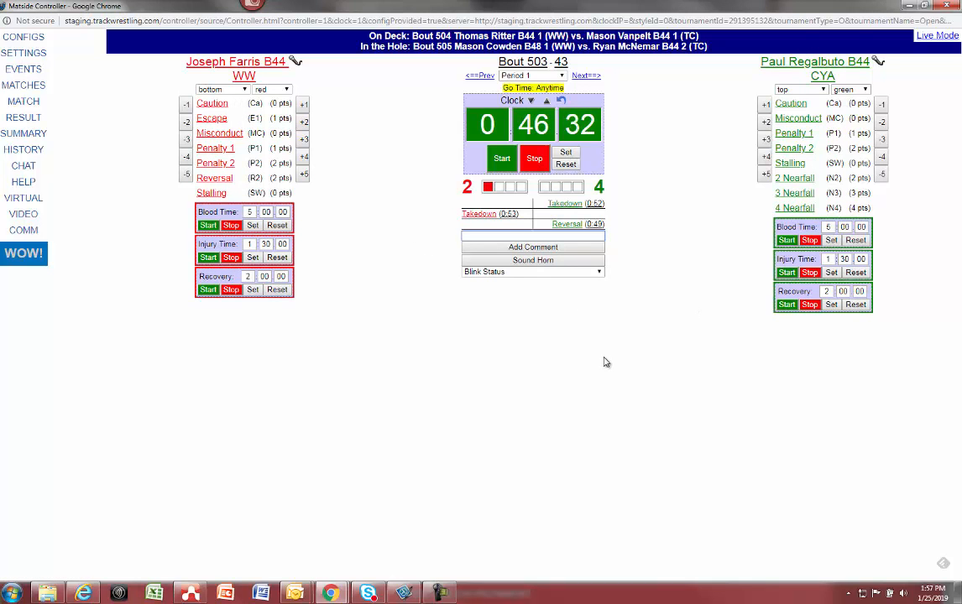
pyautogui.click(213, 118)
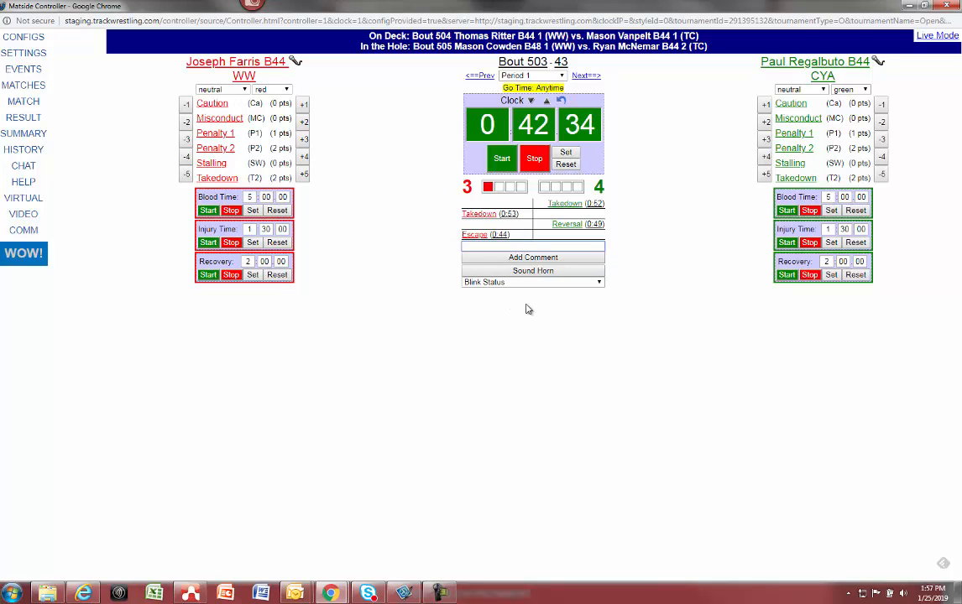
pyautogui.click(535, 164)
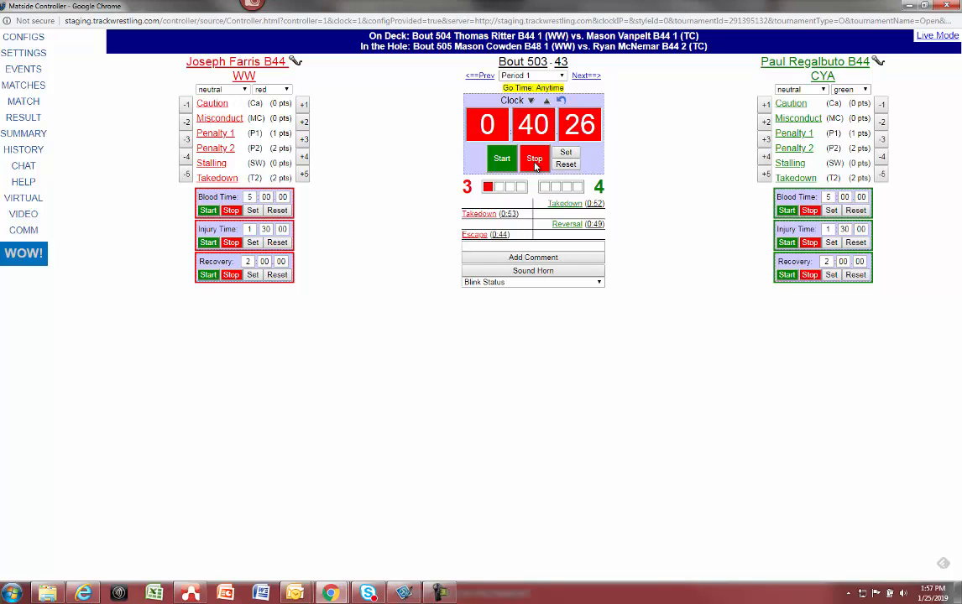
# Step: Restart the Period 1 clock and score a takedown for green and a reversal for red
pyautogui.click(501, 161)
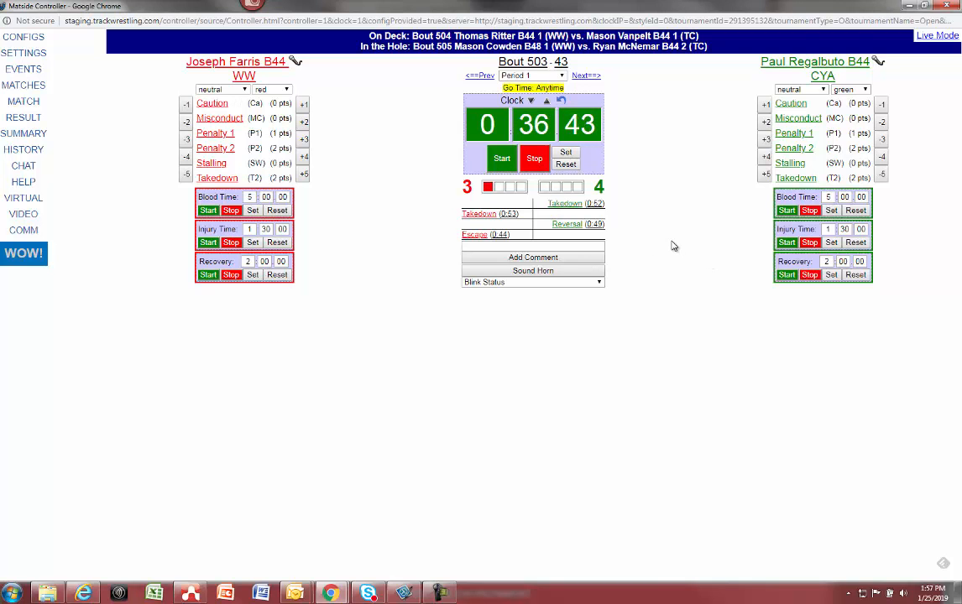
pyautogui.click(791, 178)
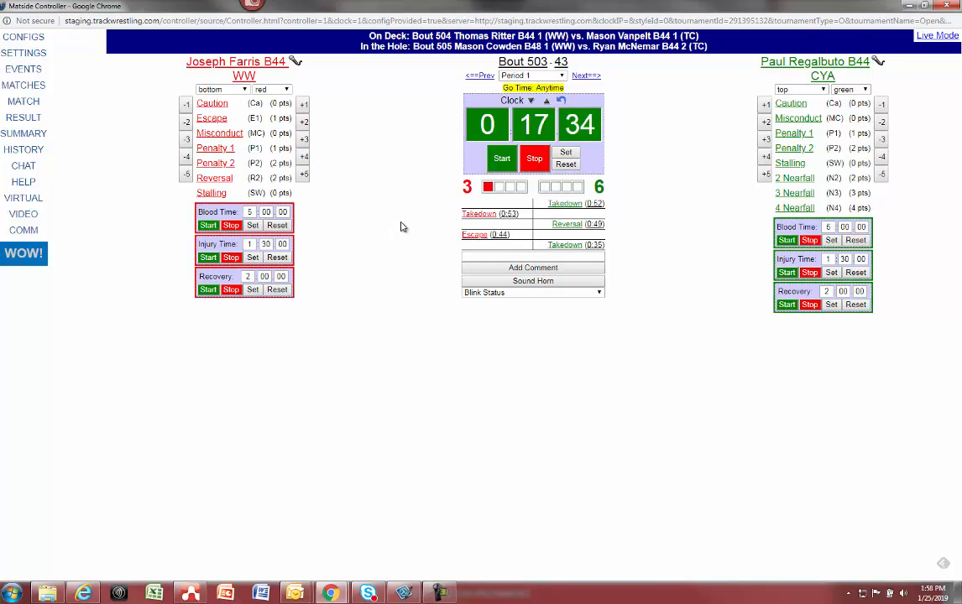
pyautogui.click(210, 177)
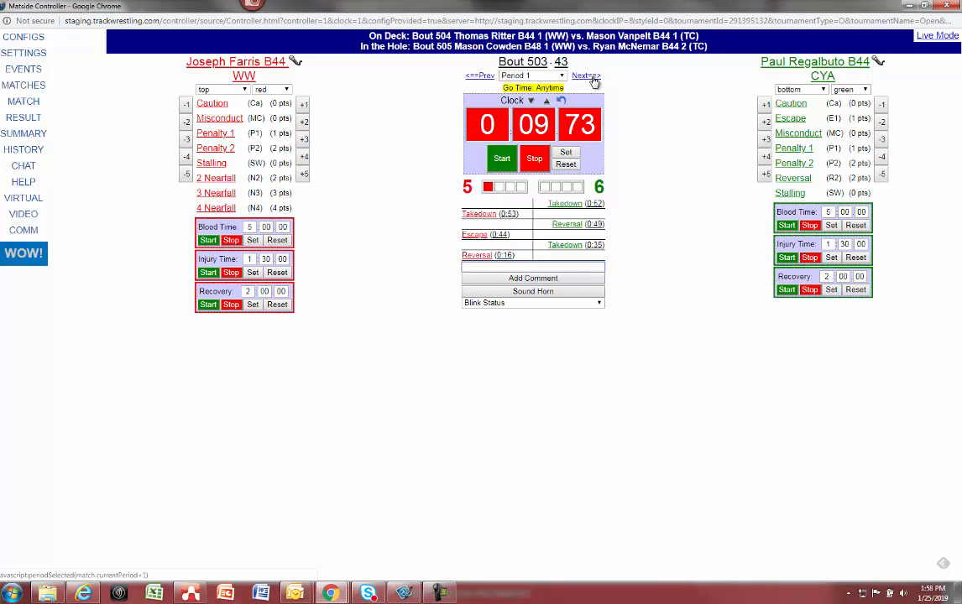
# Step: Advance the bout to Choice 1 and record Defer for the red wrestler and Bottom for the green wrestler
pyautogui.click(593, 77)
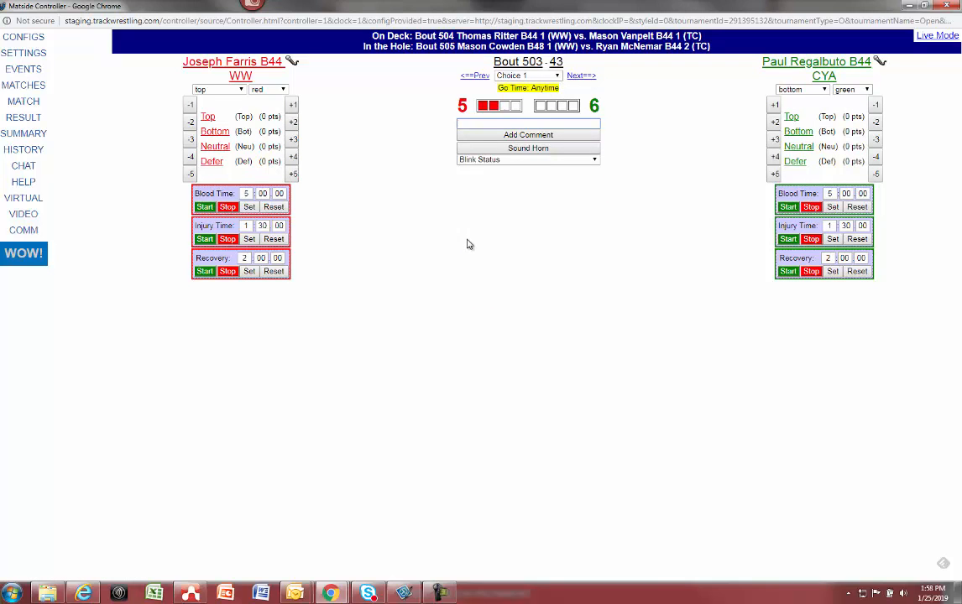
pyautogui.click(213, 164)
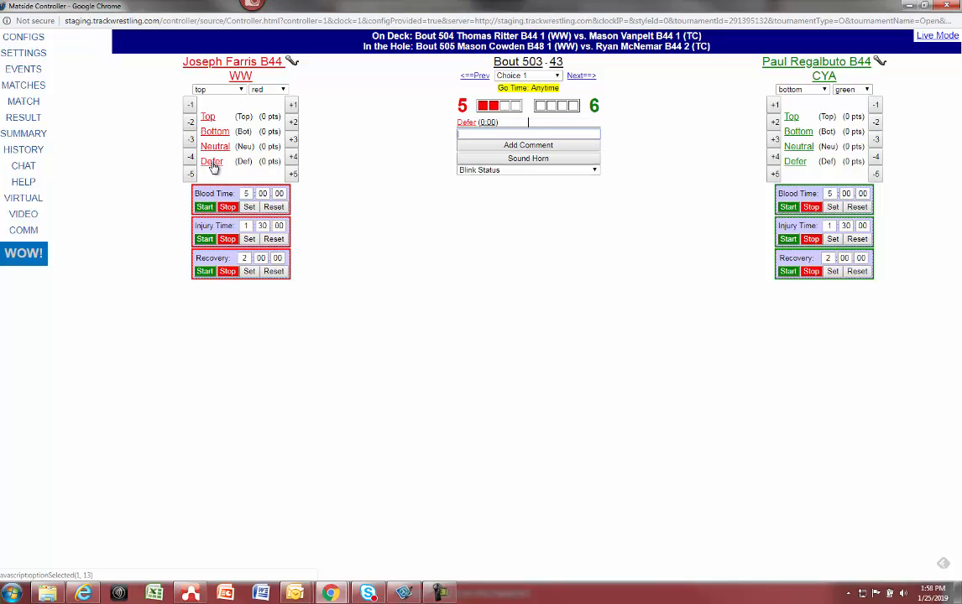
pyautogui.click(798, 132)
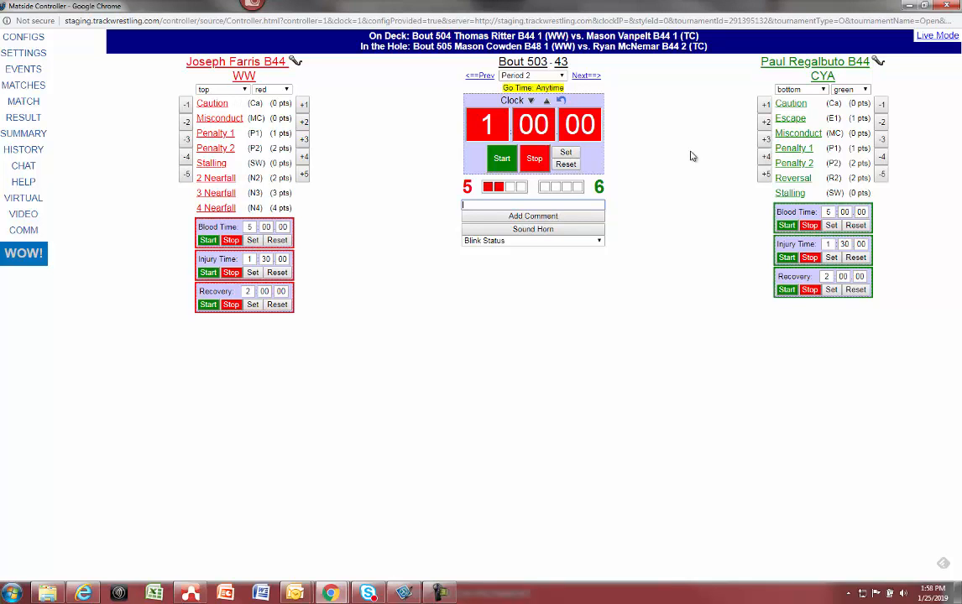
# Step: Start the Period 2 clock and score an escape for the green wrestler
pyautogui.click(505, 158)
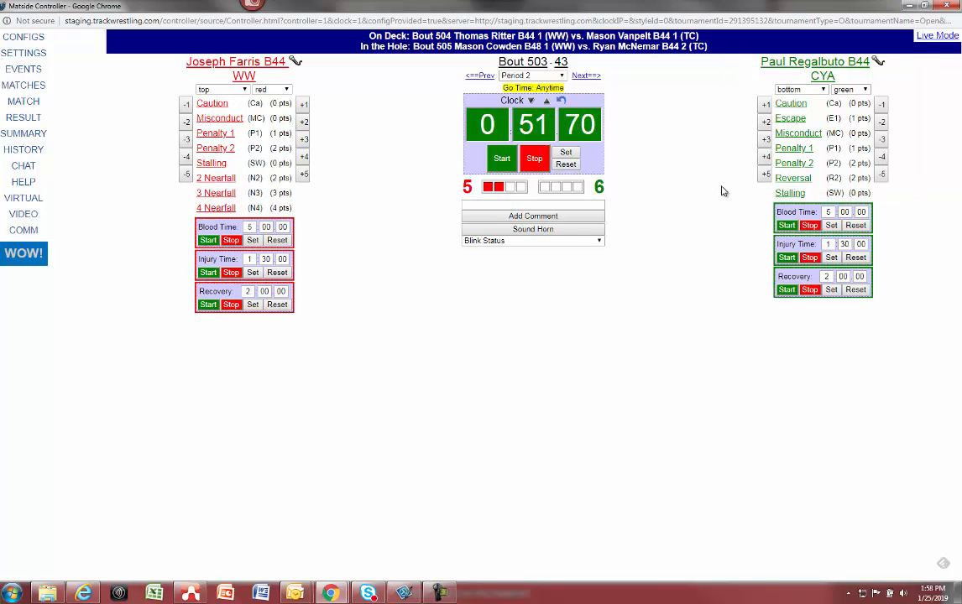
pyautogui.click(791, 118)
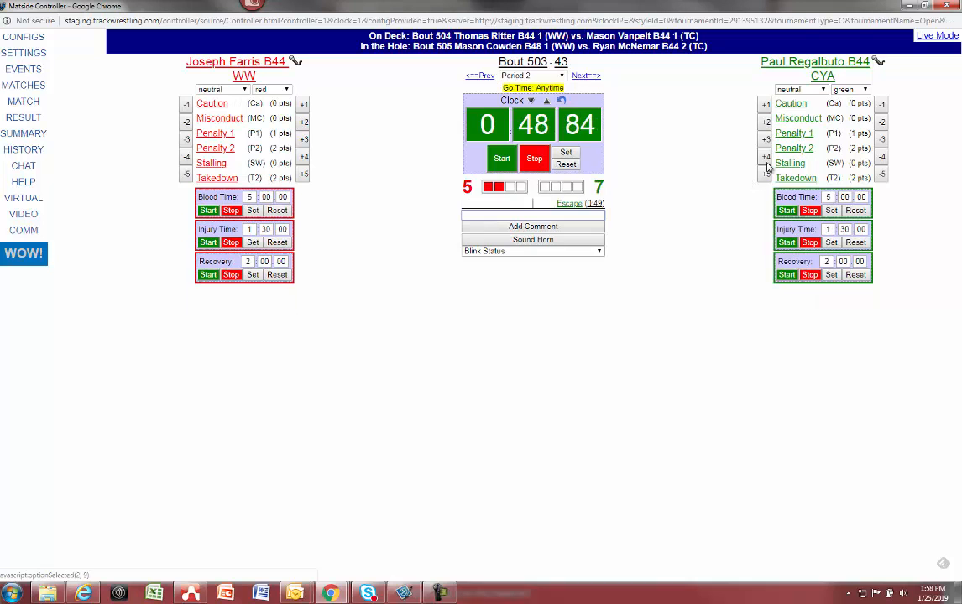
# Step: Score a takedown and a 3 Nearfall for the red wrestler in Period 2, and stop the match clock
pyautogui.click(214, 178)
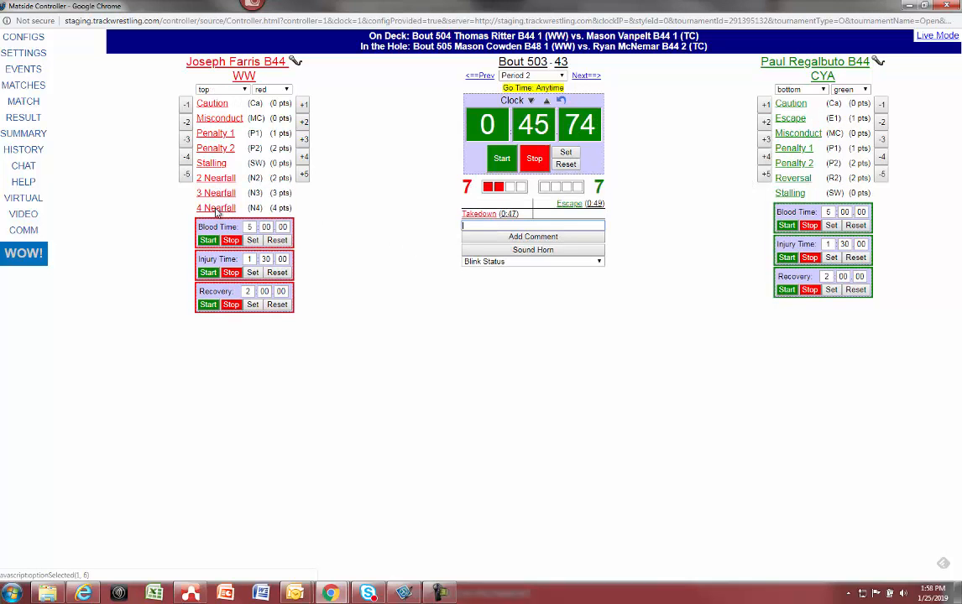
pyautogui.click(216, 194)
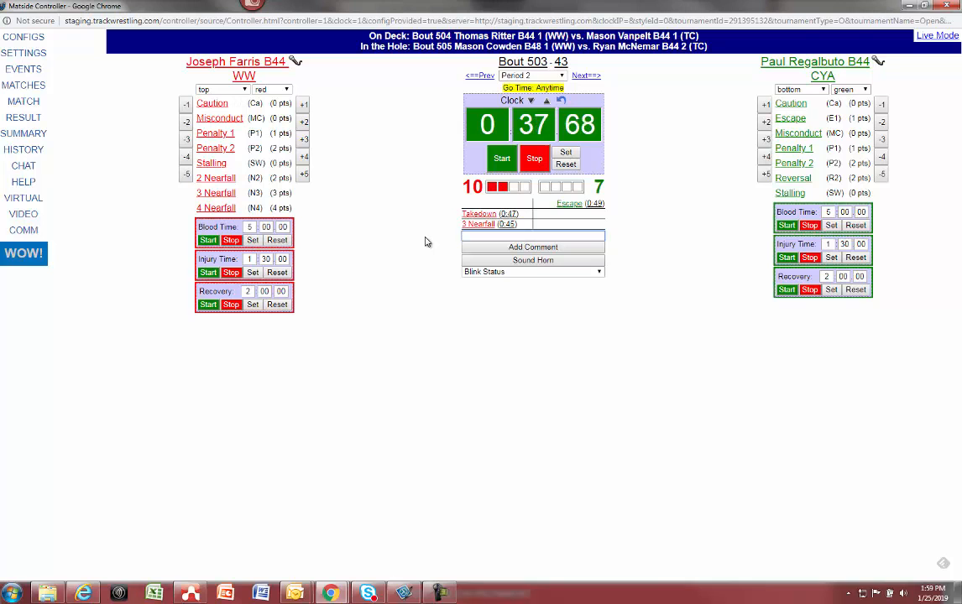
pyautogui.click(535, 163)
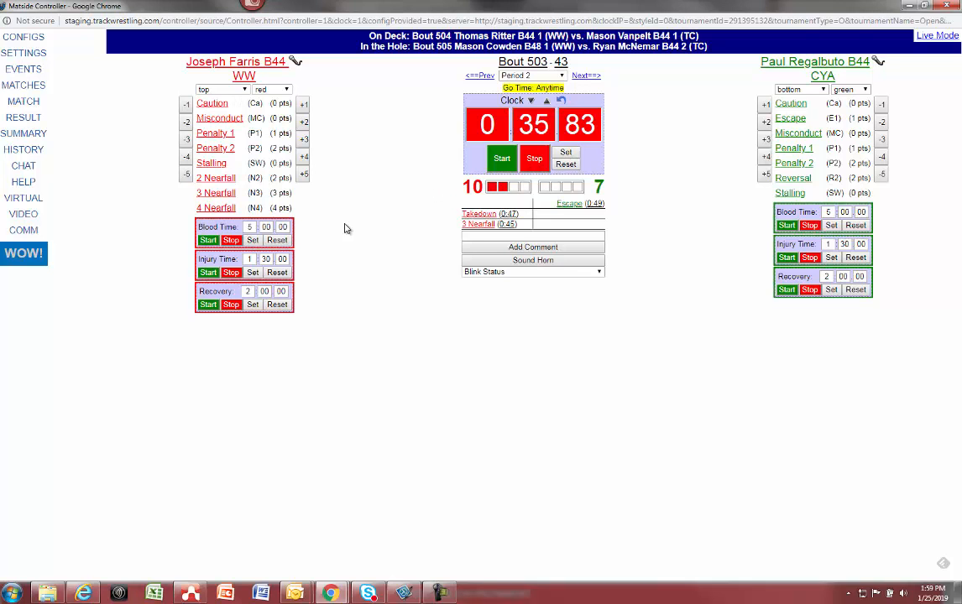
# Step: Run the red wrestler's blood time clock, stop it, and bring the main match clock back into focus
pyautogui.click(252, 241)
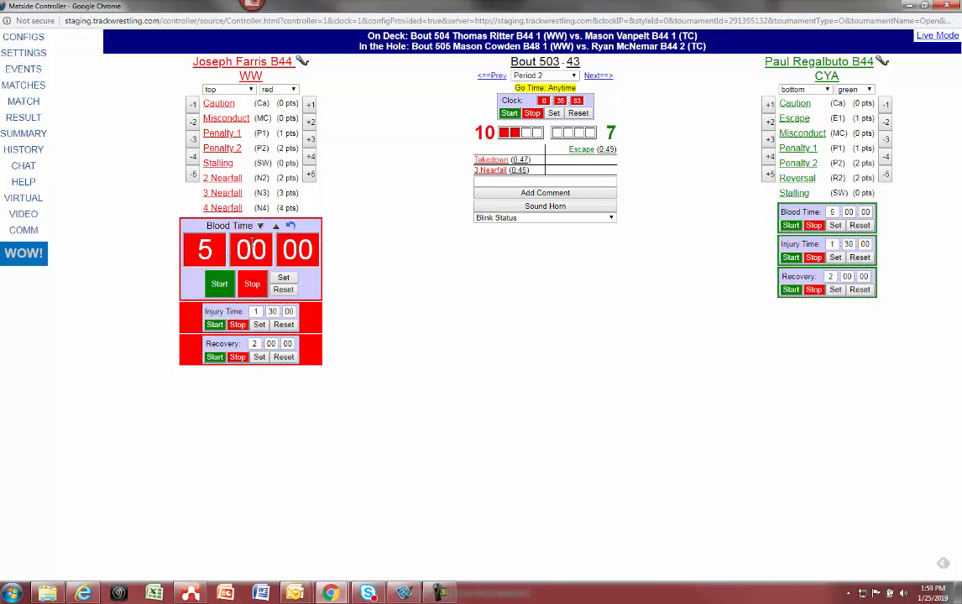
pyautogui.click(218, 285)
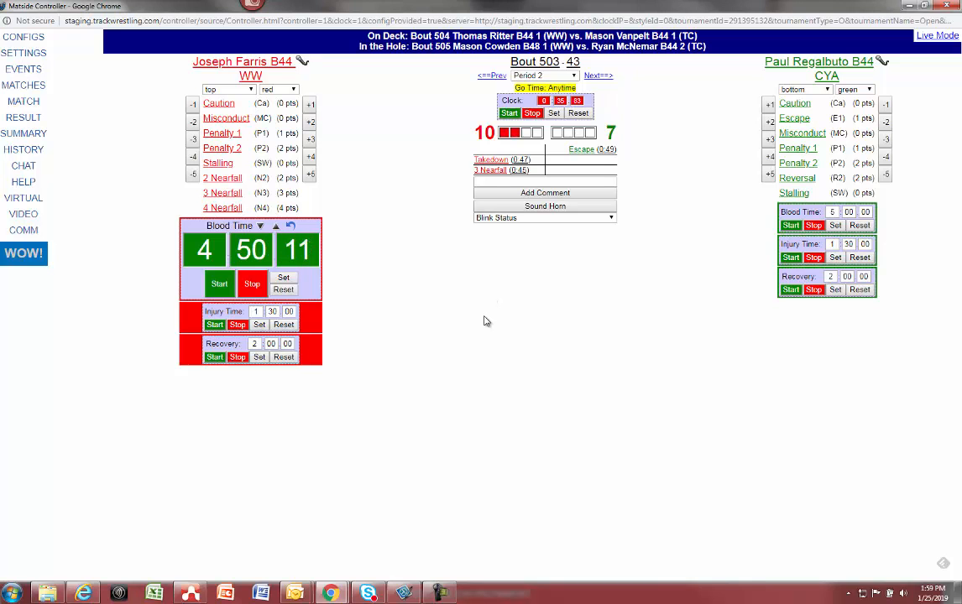
pyautogui.click(251, 285)
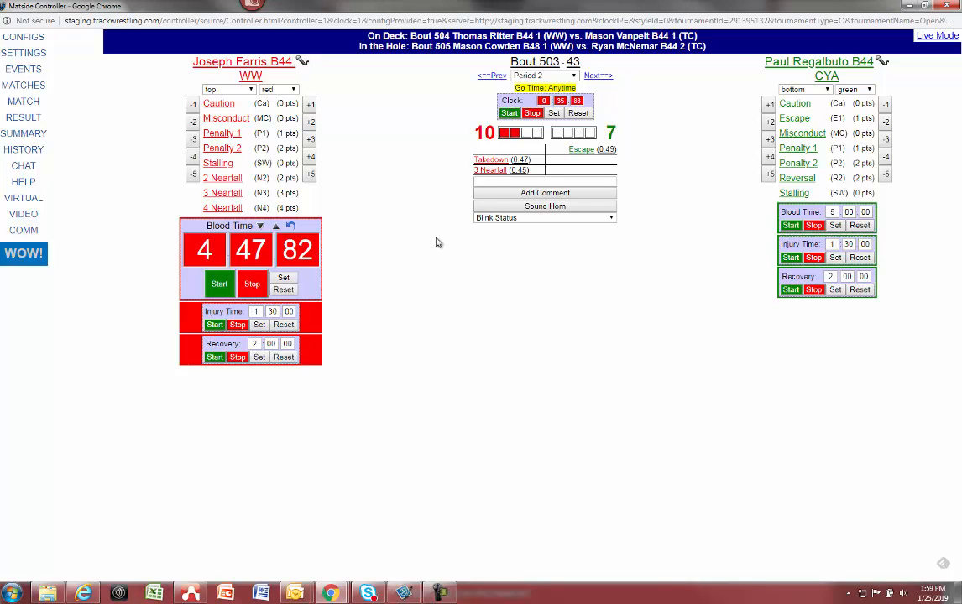
pyautogui.click(555, 118)
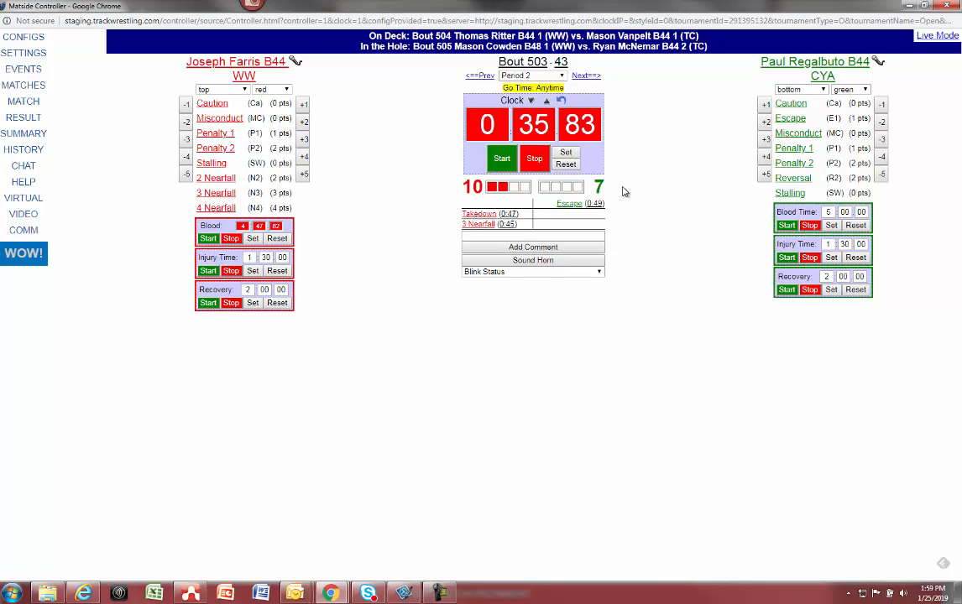
# Step: Run the Period 2 clock briefly, stop it, and wind the remaining time down to about 5 seconds
pyautogui.click(502, 158)
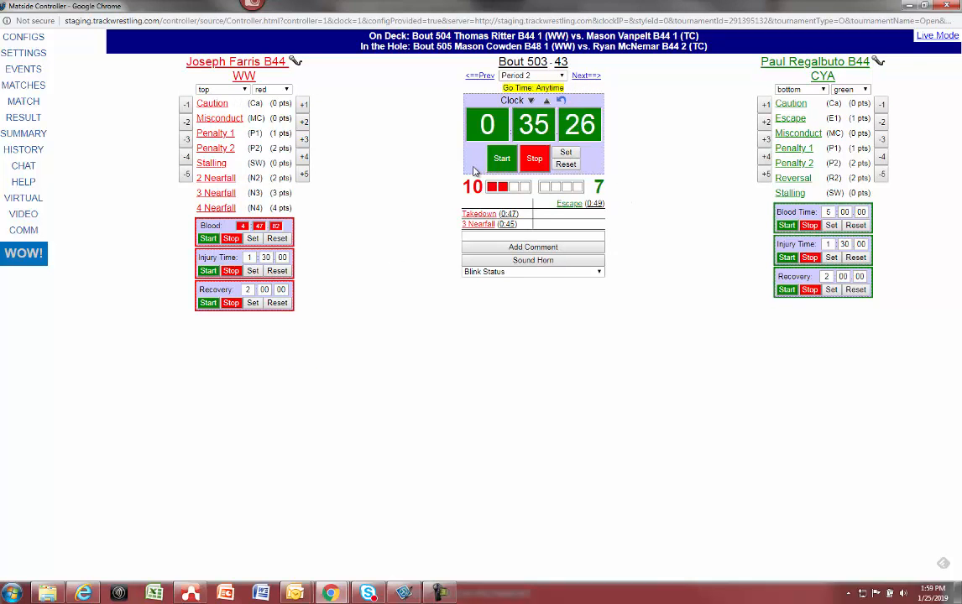
pyautogui.click(534, 162)
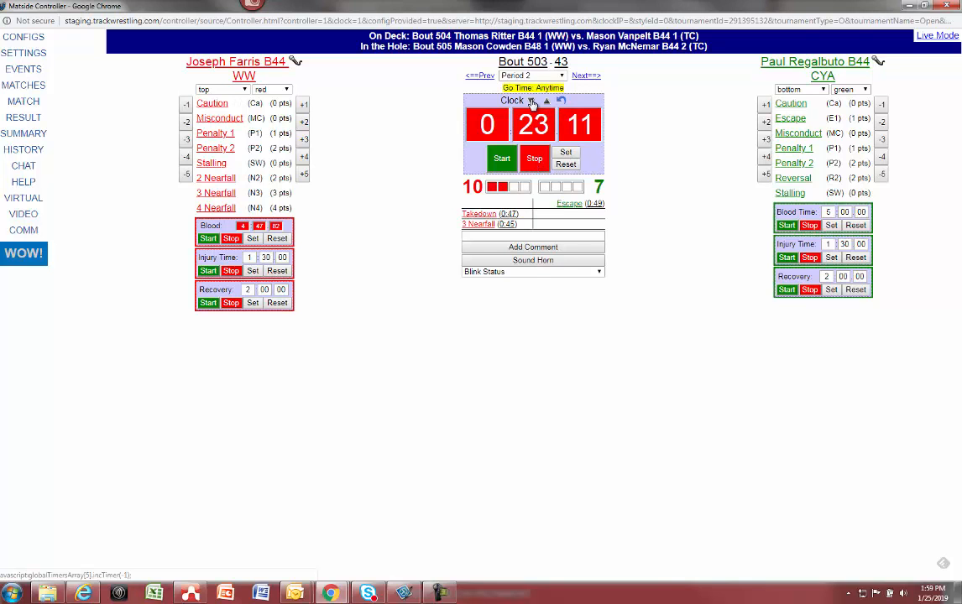
pyautogui.click(531, 101)
pyautogui.click(532, 101)
pyautogui.click(532, 100)
pyautogui.click(532, 101)
pyautogui.click(532, 101)
pyautogui.click(531, 101)
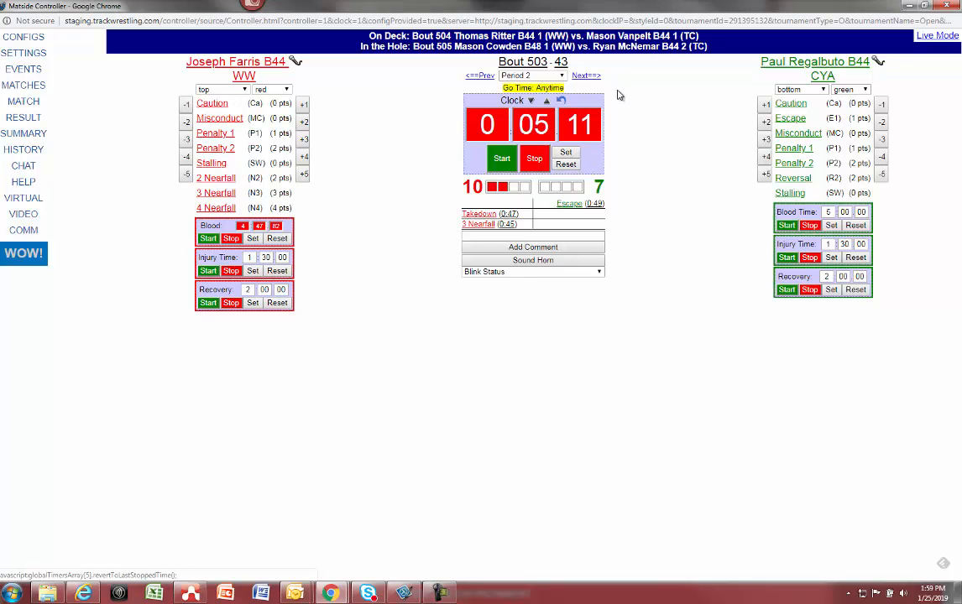
# Step: Advance the bout to Choice 2 and record Neutral for the red wrestler
pyautogui.click(592, 77)
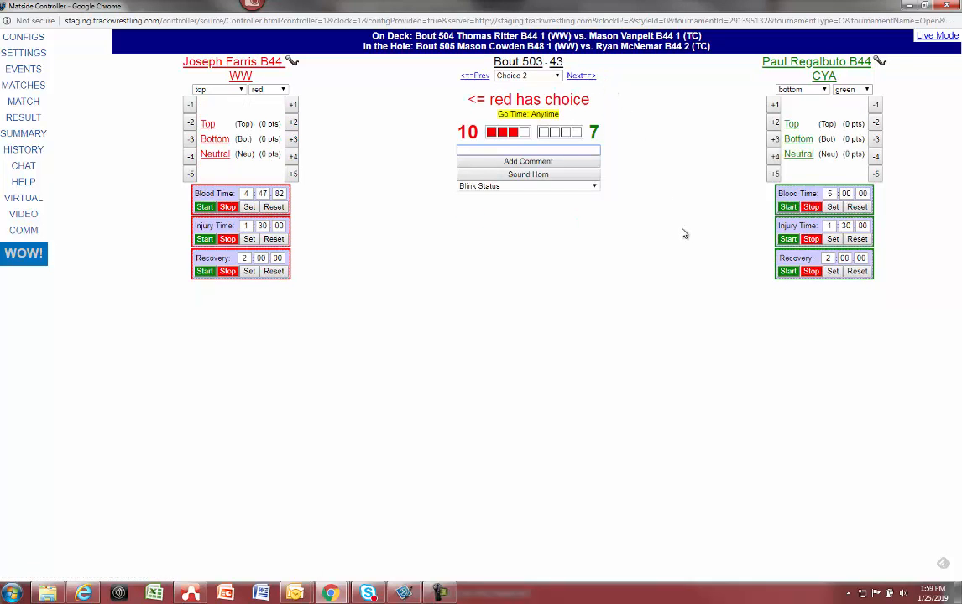
pyautogui.click(215, 154)
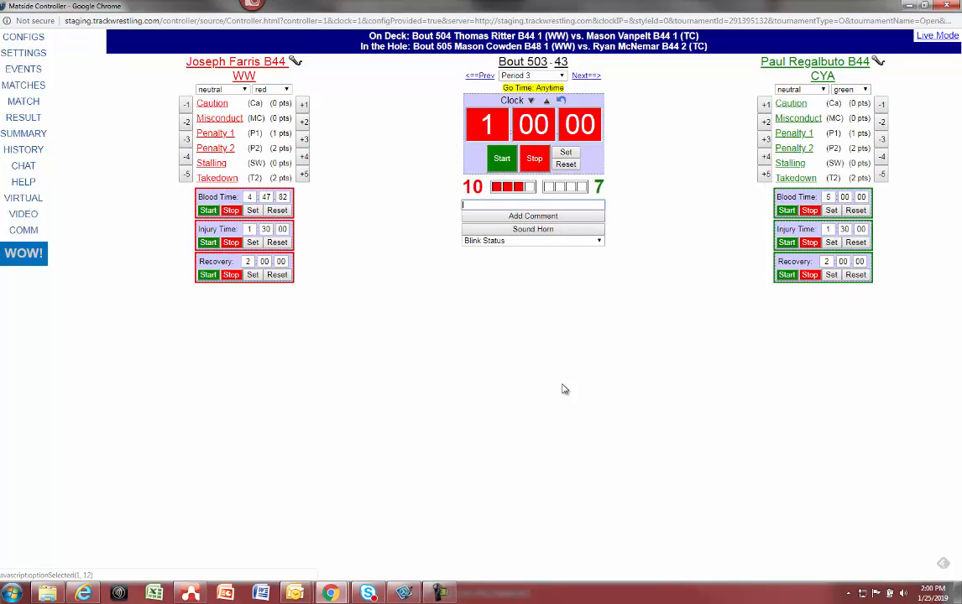
# Step: Run the Period 3 clock, score a takedown for the red wrestler, and stop the clock
pyautogui.click(501, 157)
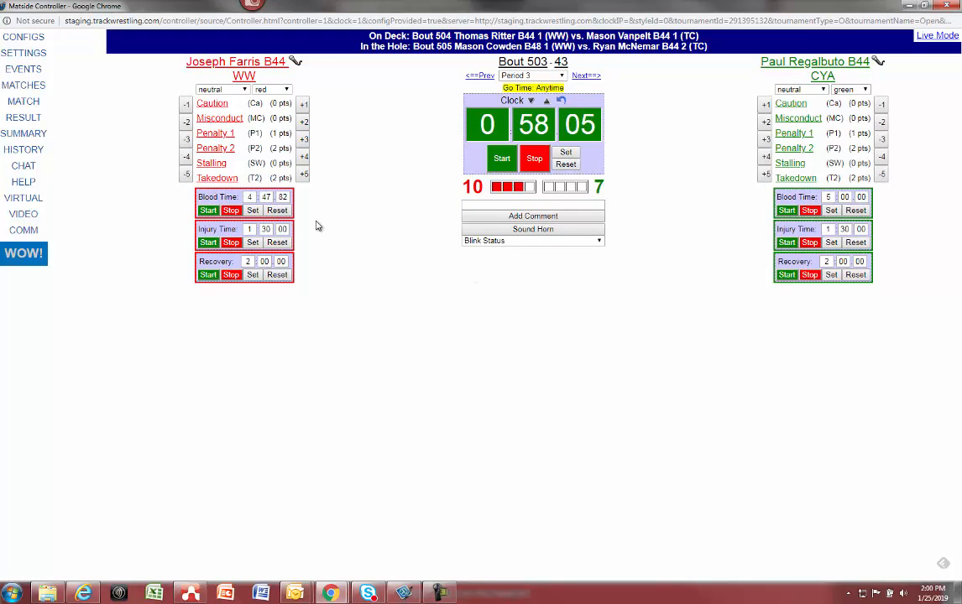
pyautogui.click(215, 177)
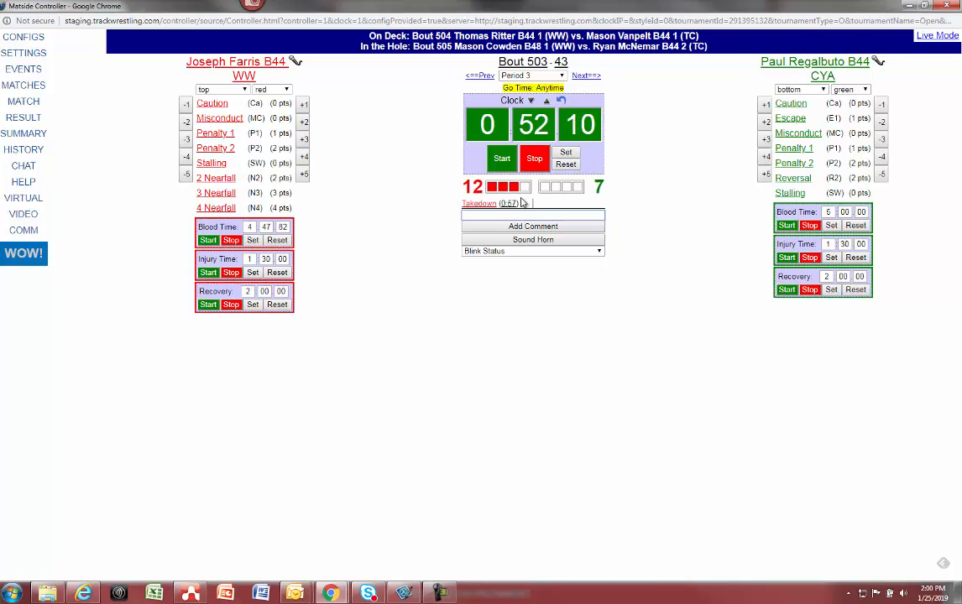
pyautogui.click(534, 167)
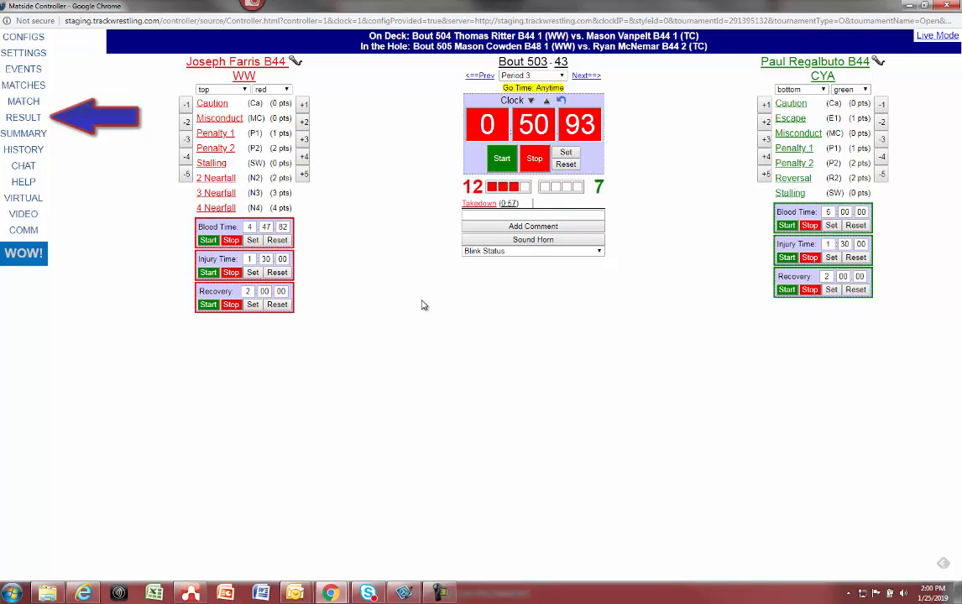
# Step: Save the result of Bout 503 with the red wrestler as winner and Fall as the win type
pyautogui.click(33, 120)
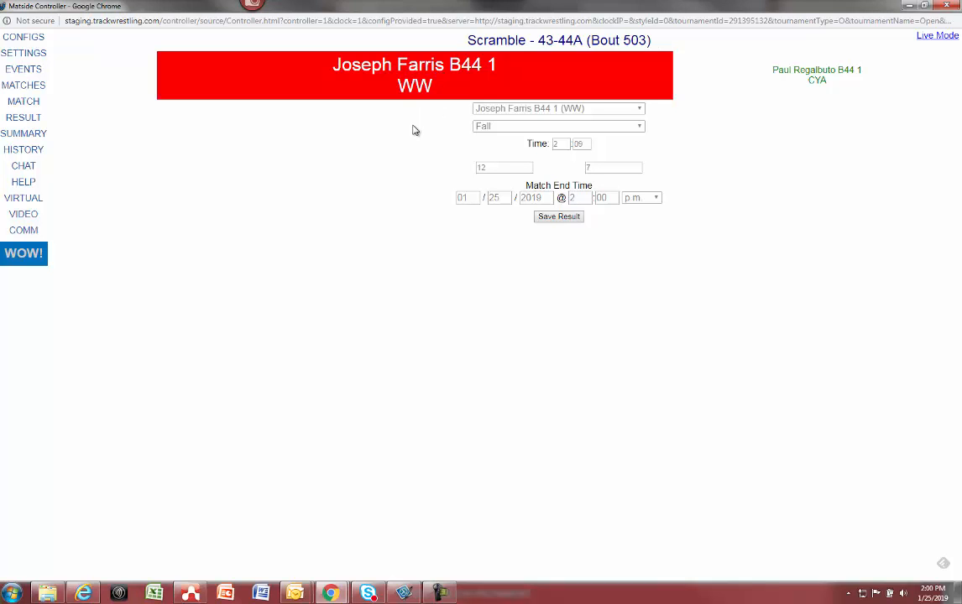
pyautogui.click(818, 77)
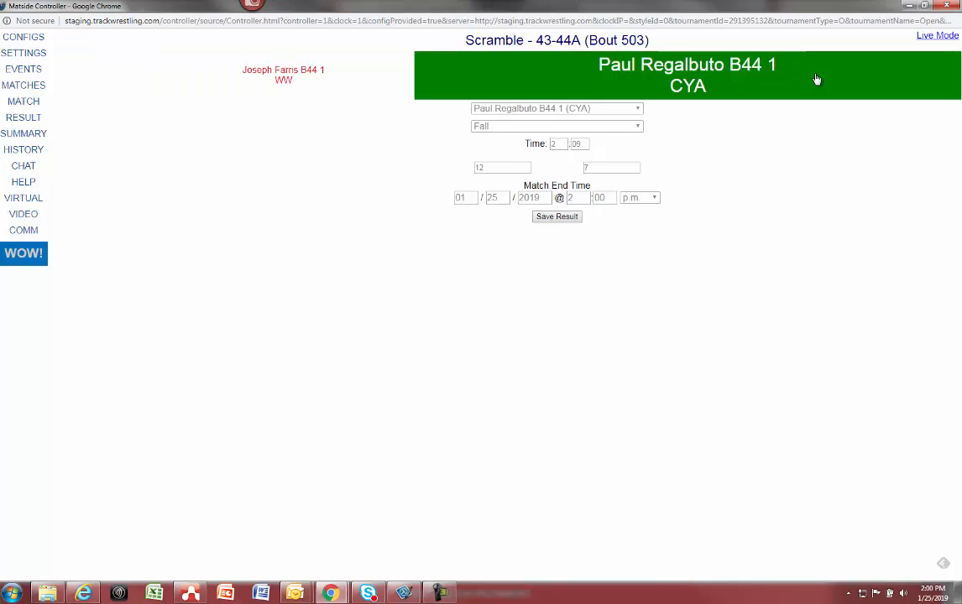
pyautogui.click(314, 74)
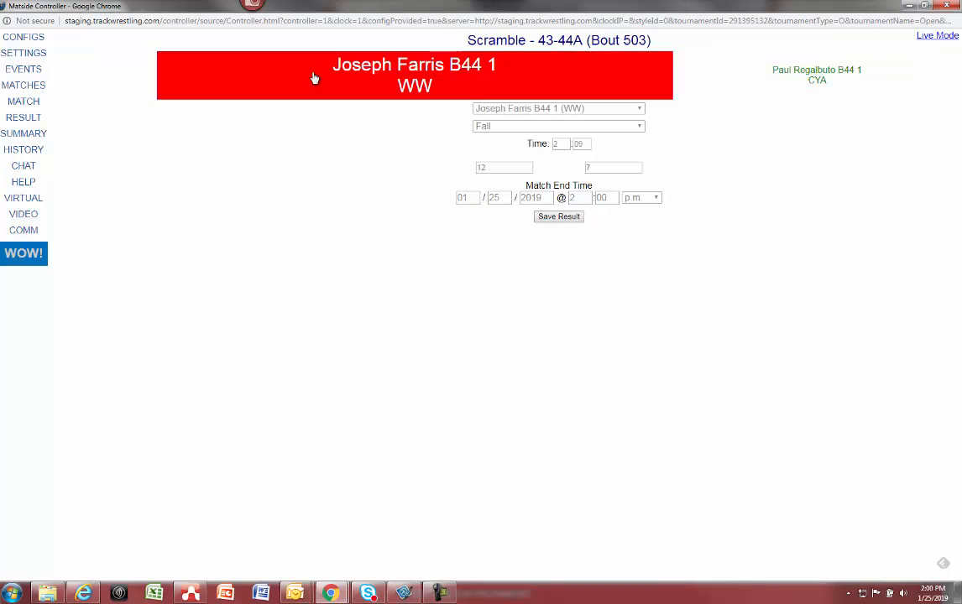
pyautogui.click(550, 127)
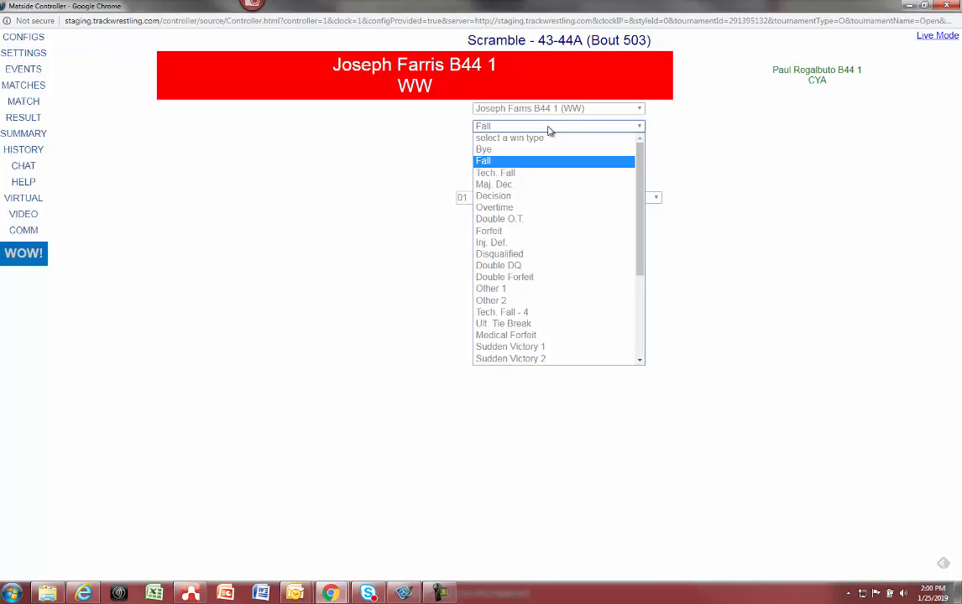
pyautogui.click(500, 162)
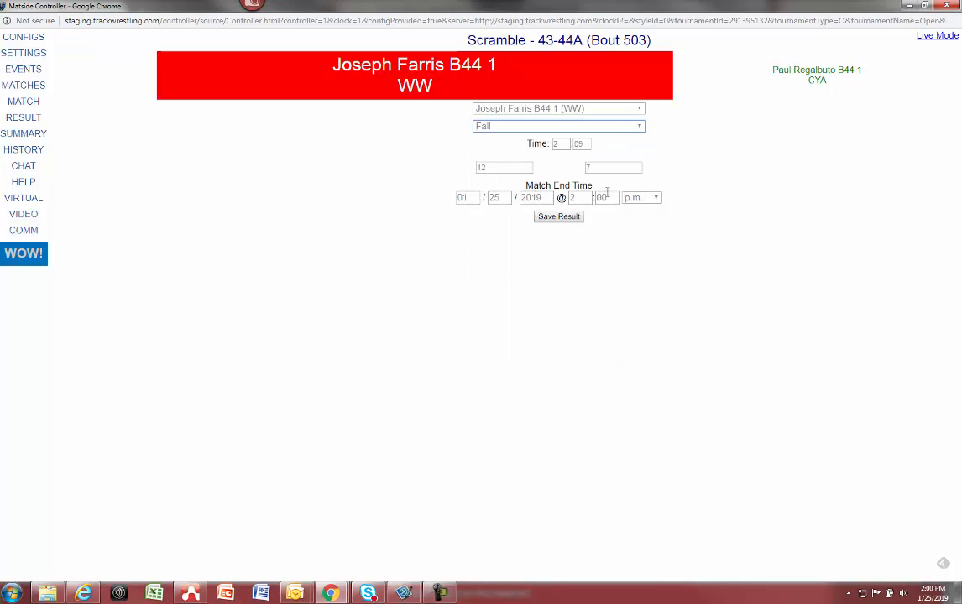
pyautogui.click(559, 217)
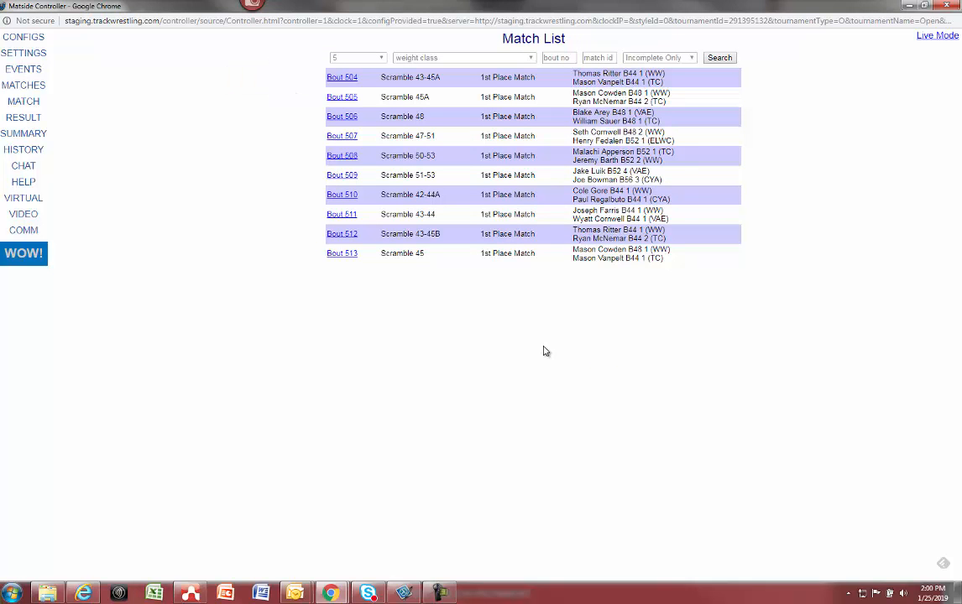
# Step: Open Bout 504 and run its Period 1 clock, scoring a red takedown, 3 Nearfall and escape plus a green reversal and 2 Nearfall
pyautogui.click(340, 78)
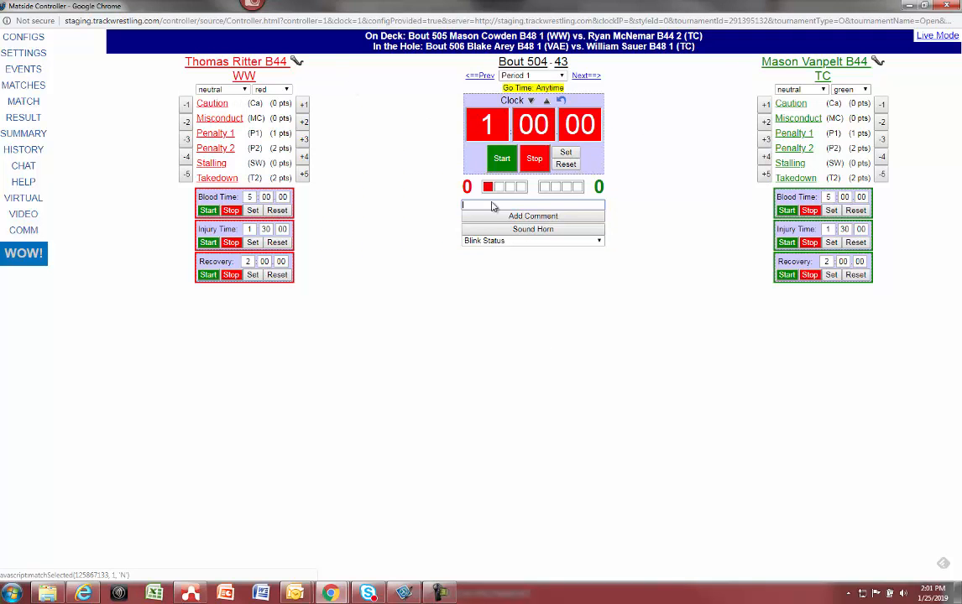
pyautogui.click(504, 161)
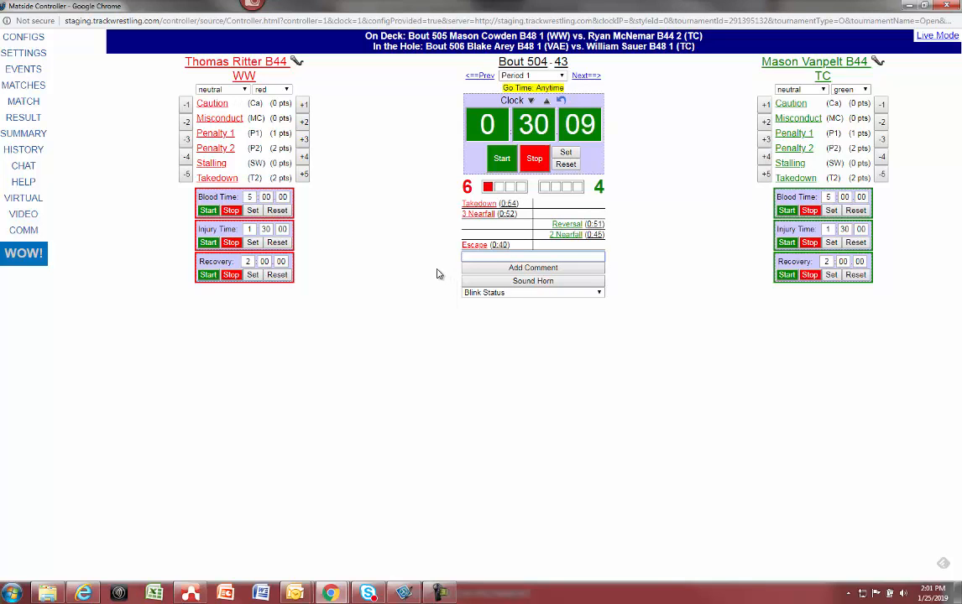
pyautogui.click(536, 163)
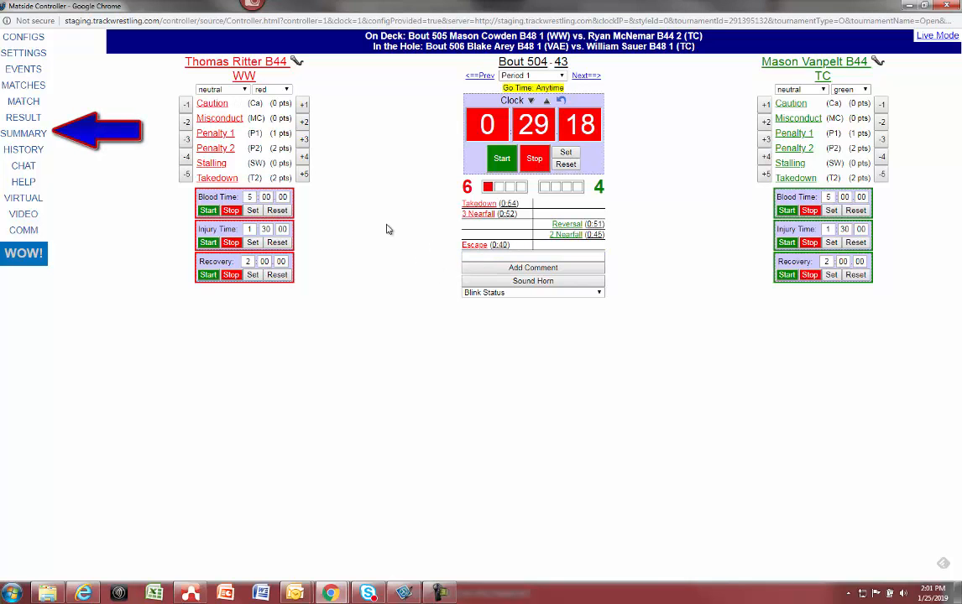
# Step: Review the scoring summary of Bout 504 and return to the match scoring view
pyautogui.click(40, 133)
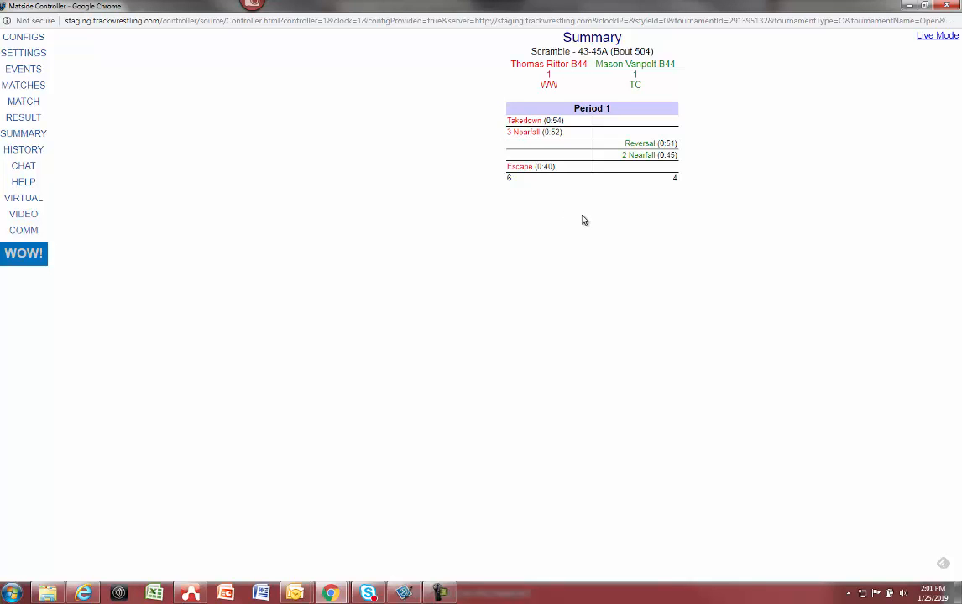
pyautogui.click(25, 100)
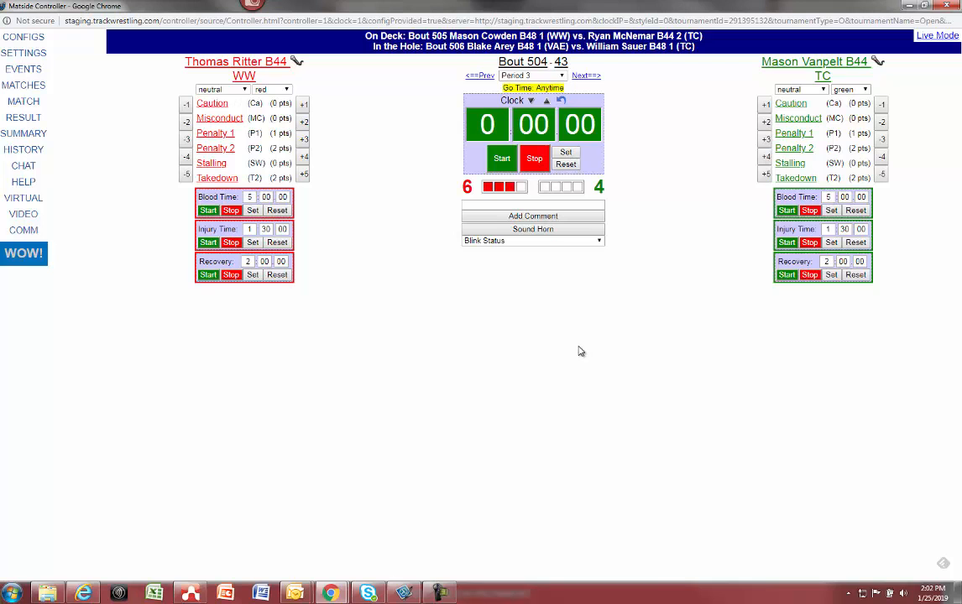
# Step: Save the result of Bout 504 for the red wrestler with win type Maj. Dec. and 12 red points
pyautogui.click(25, 117)
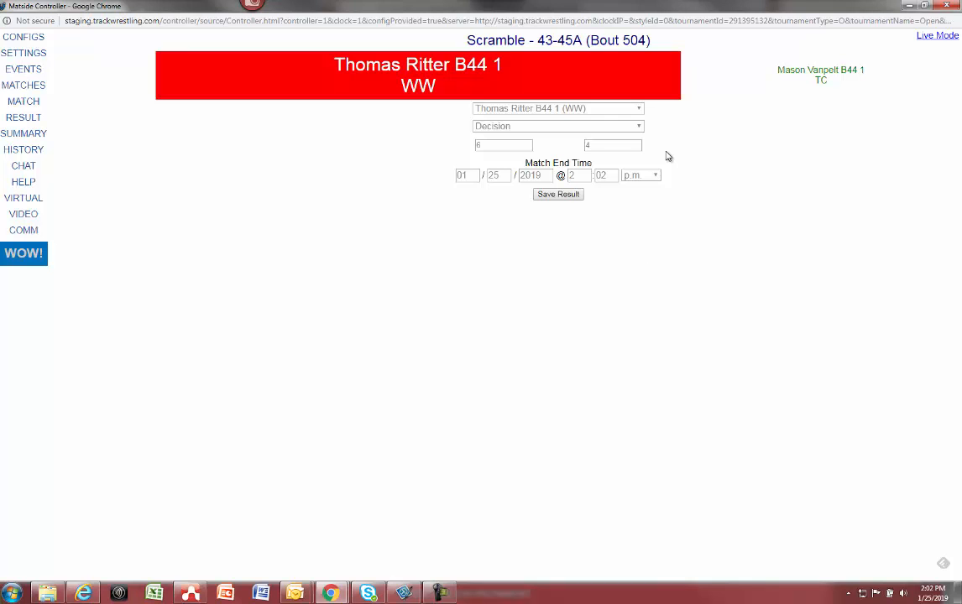
pyautogui.click(640, 127)
pyautogui.click(641, 126)
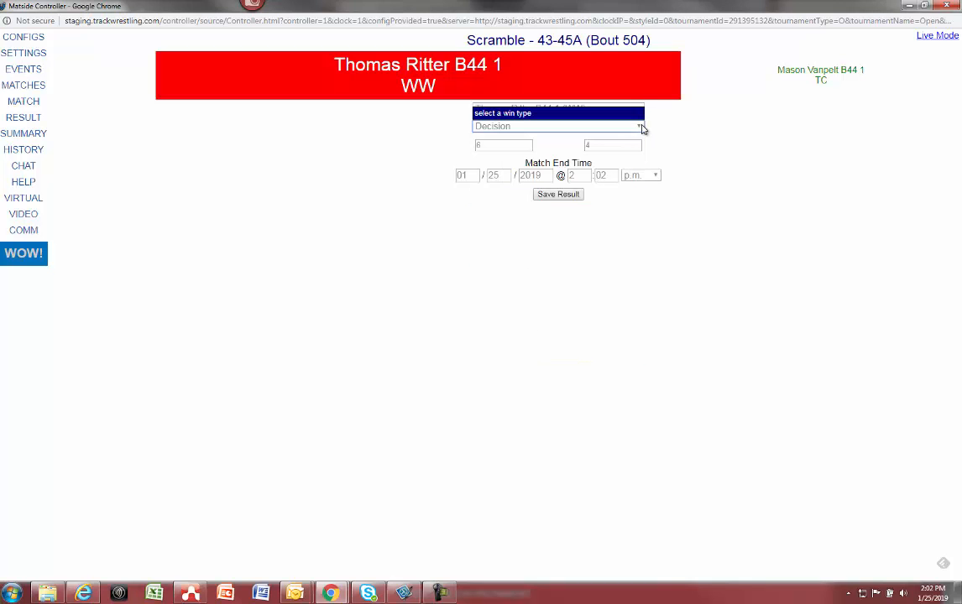
pyautogui.click(640, 126)
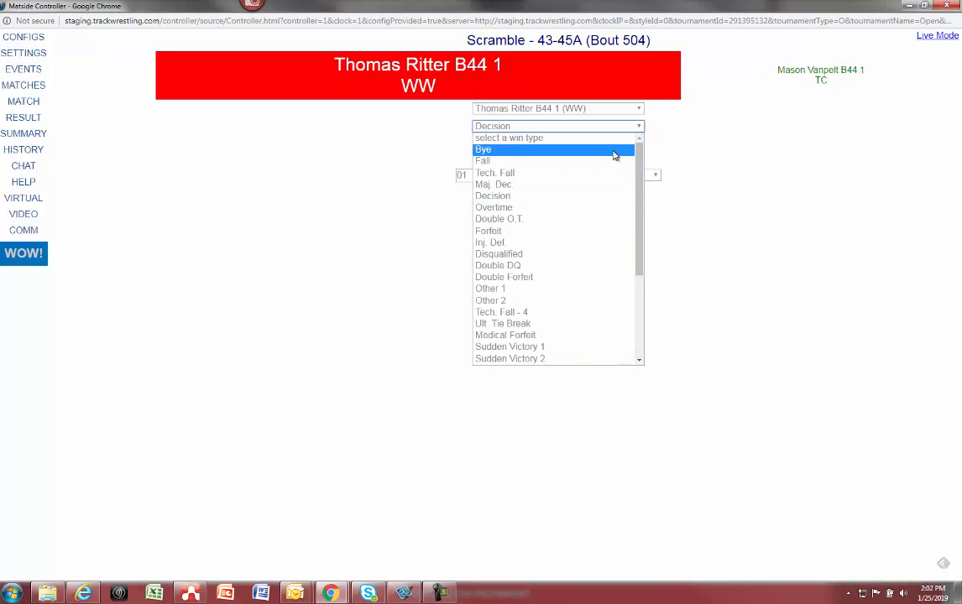
pyautogui.click(576, 184)
pyautogui.click(496, 148)
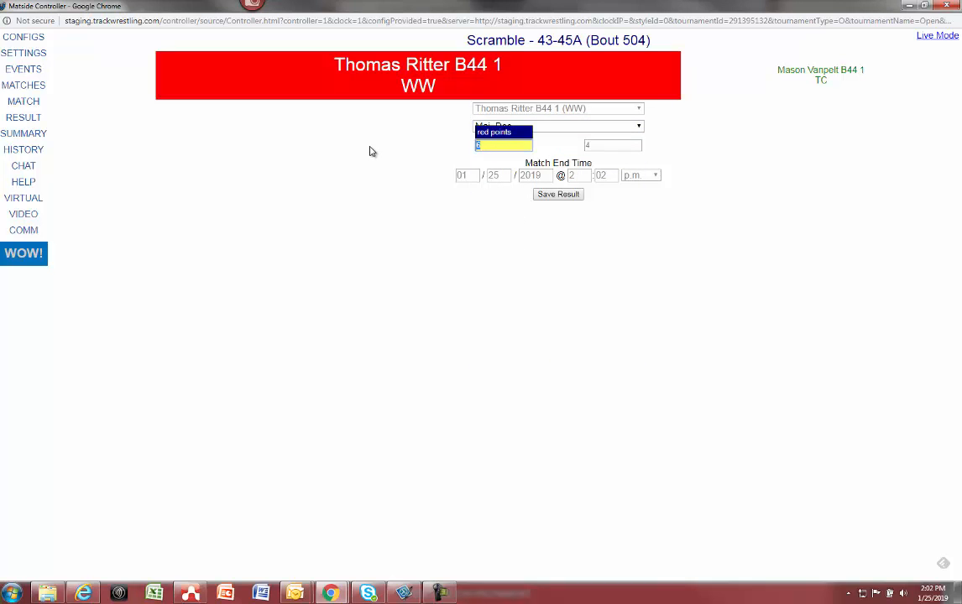
pyautogui.write('12')
pyautogui.click(570, 195)
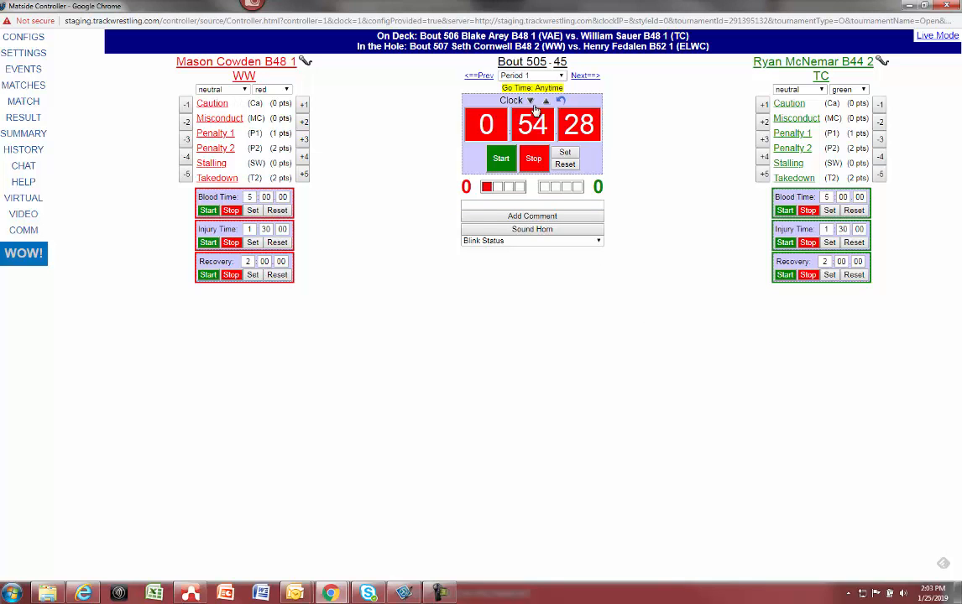
# Step: Reset the Period 1 clock of Bout 505 to a start time of 1:00
pyautogui.click(570, 166)
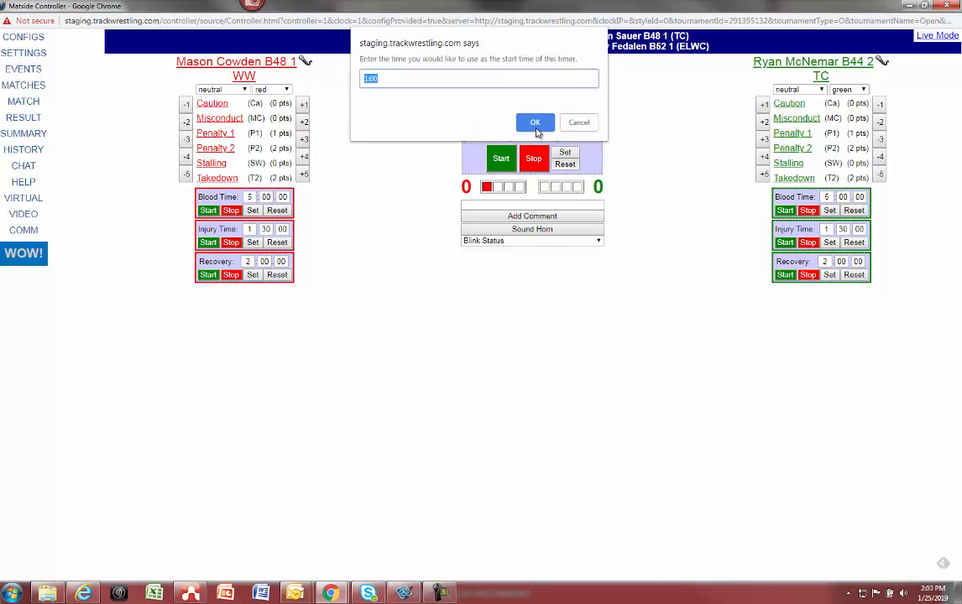
pyautogui.click(536, 127)
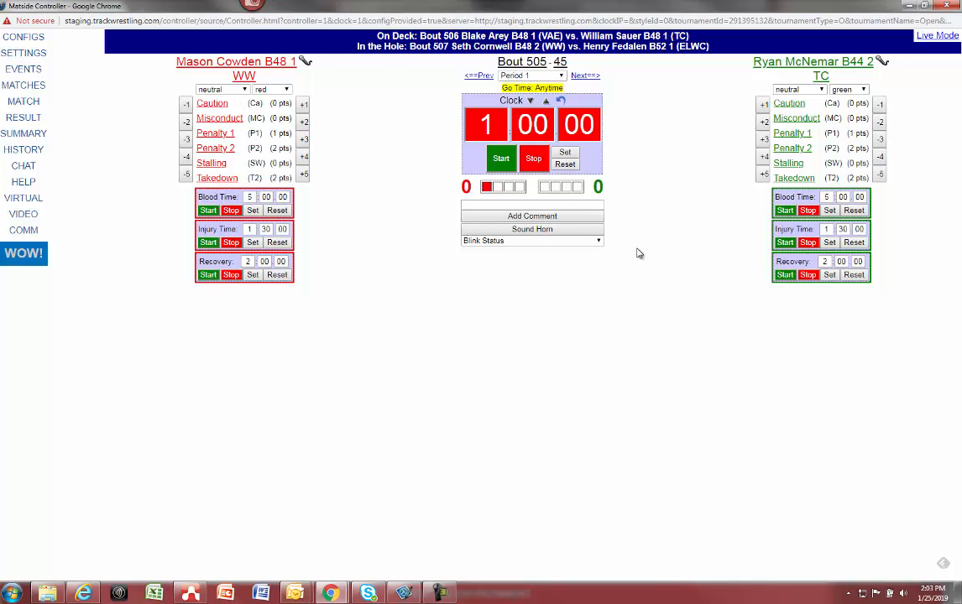